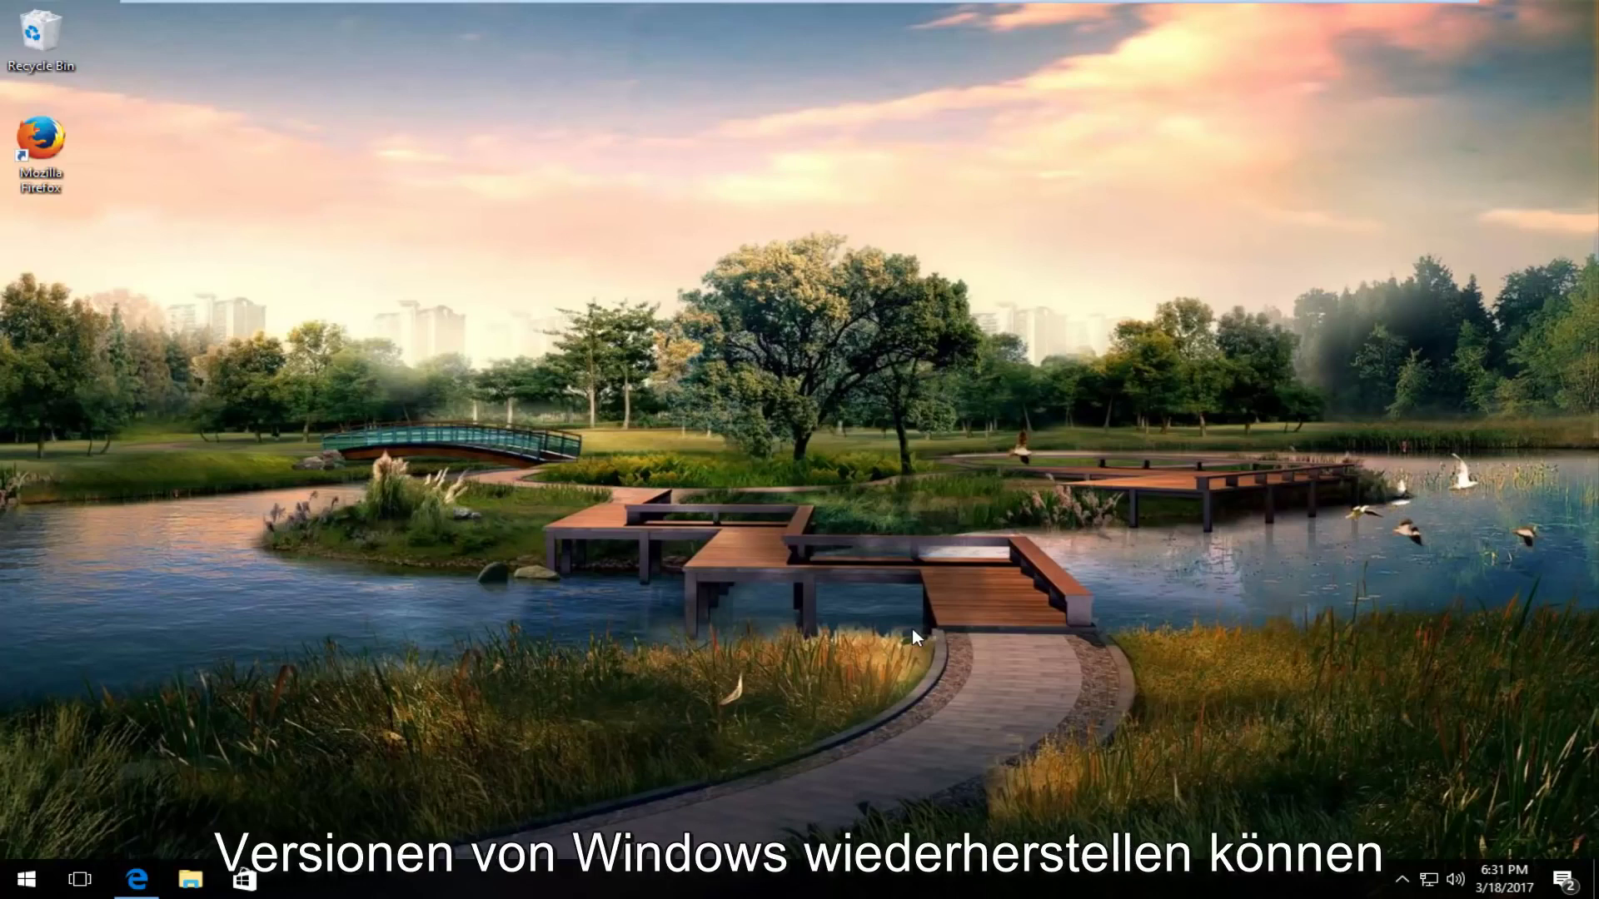
Step: Maximize Edge on the Winaero article and follow the 'Download Windows 7 Games for Windows 10' link
left_click(133, 888)
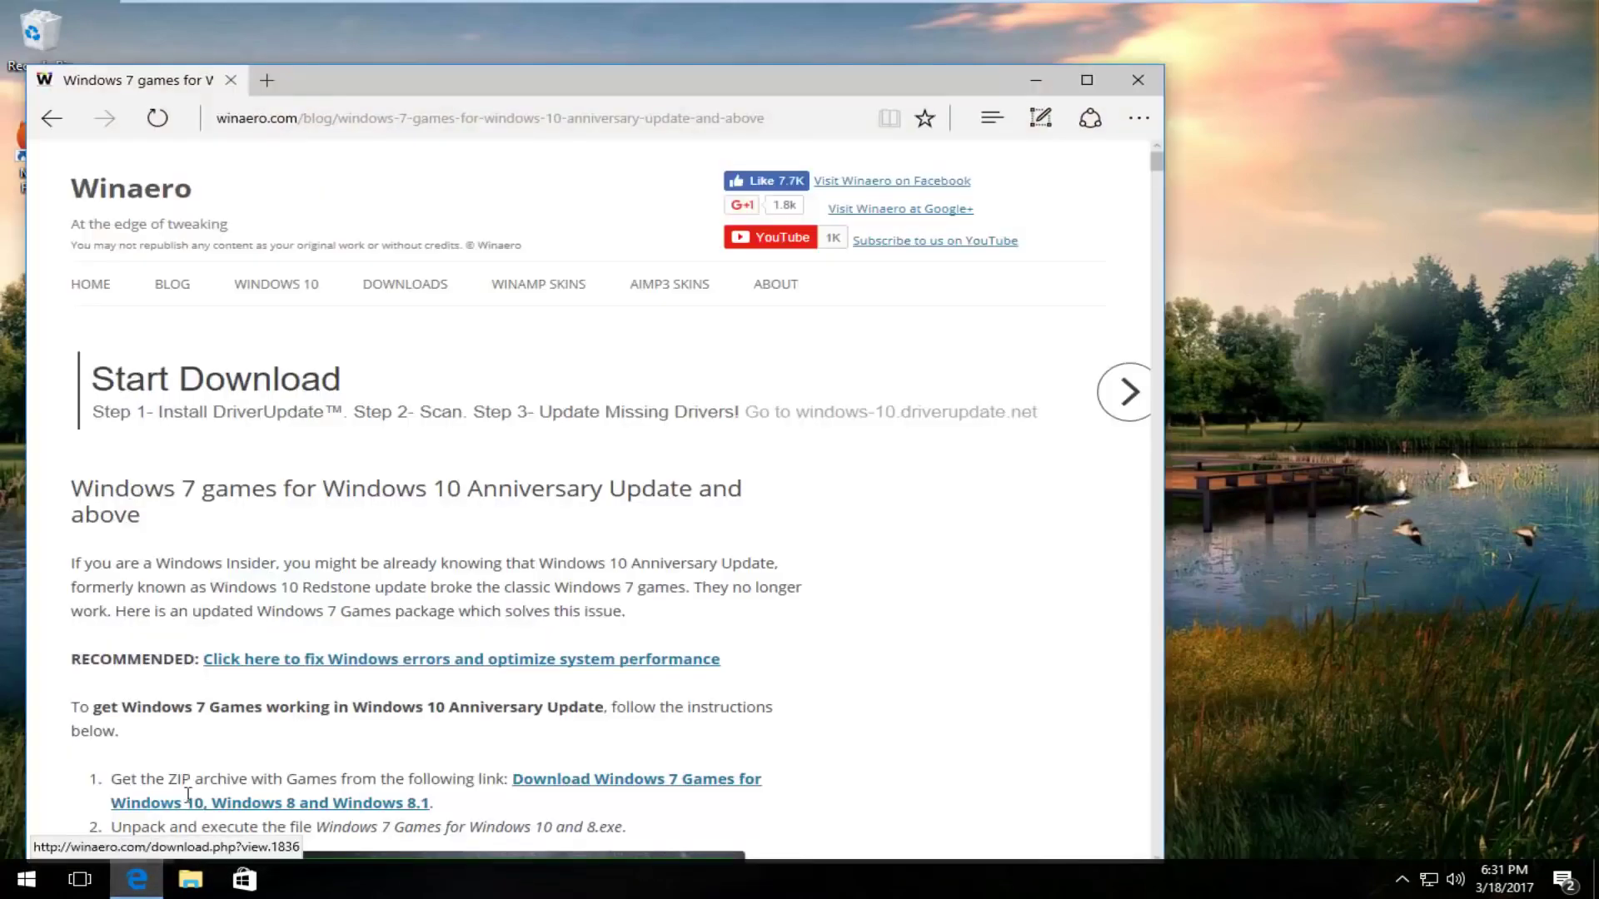
left_click(1104, 83)
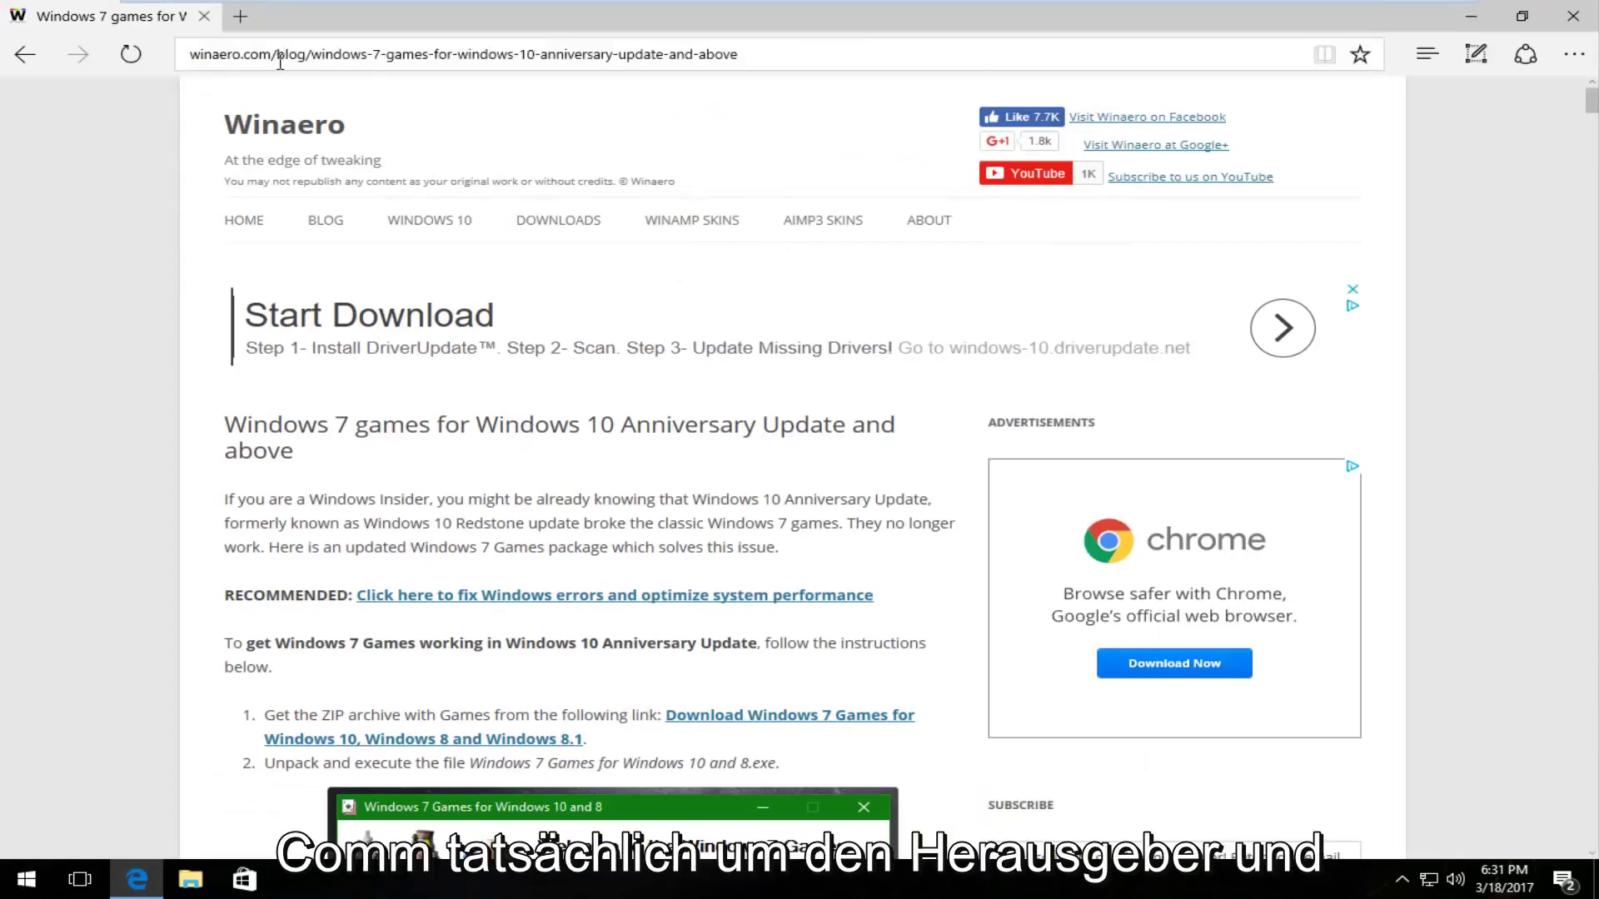
scroll(254, 257, "down", 6)
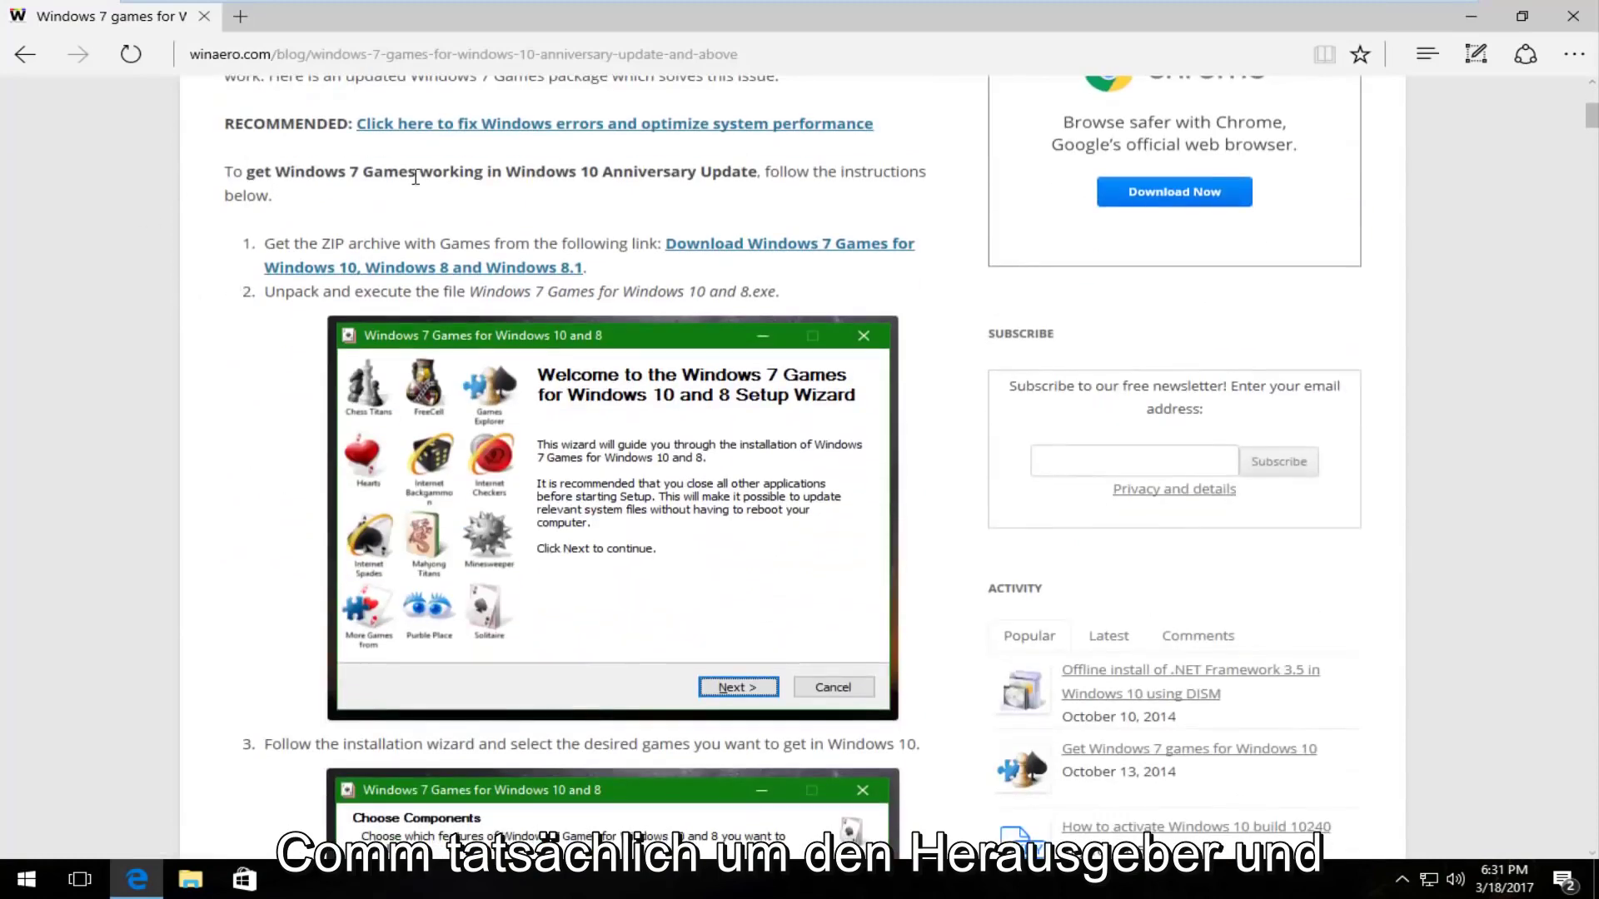
scroll(214, 516, "down", 4)
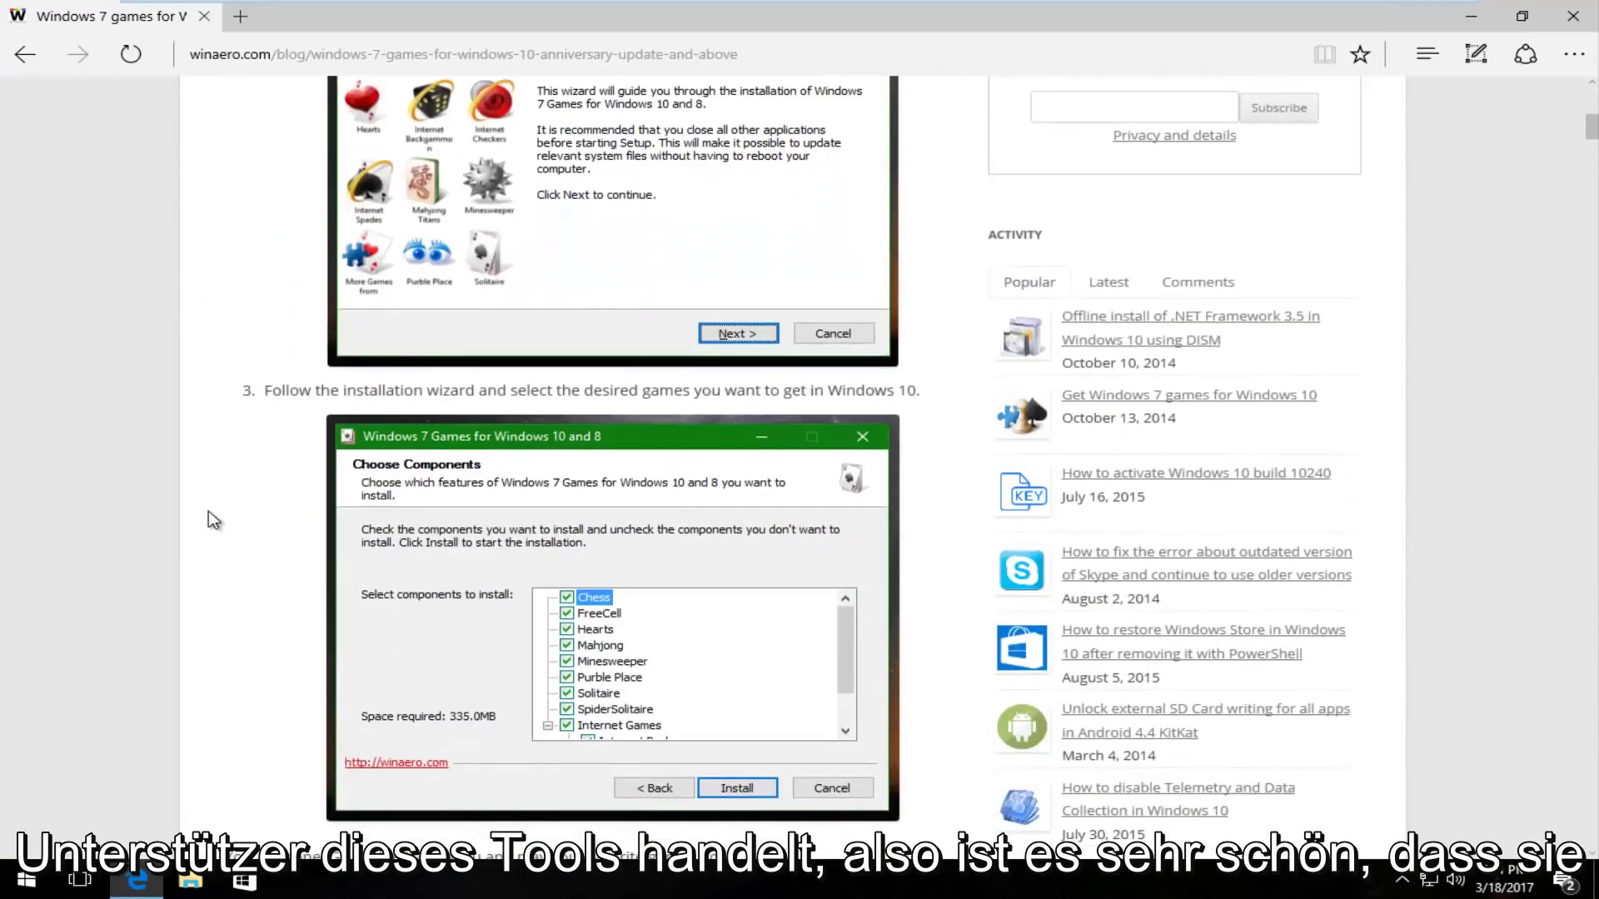
scroll(208, 512, "down", 6)
scroll(208, 512, "up", 12)
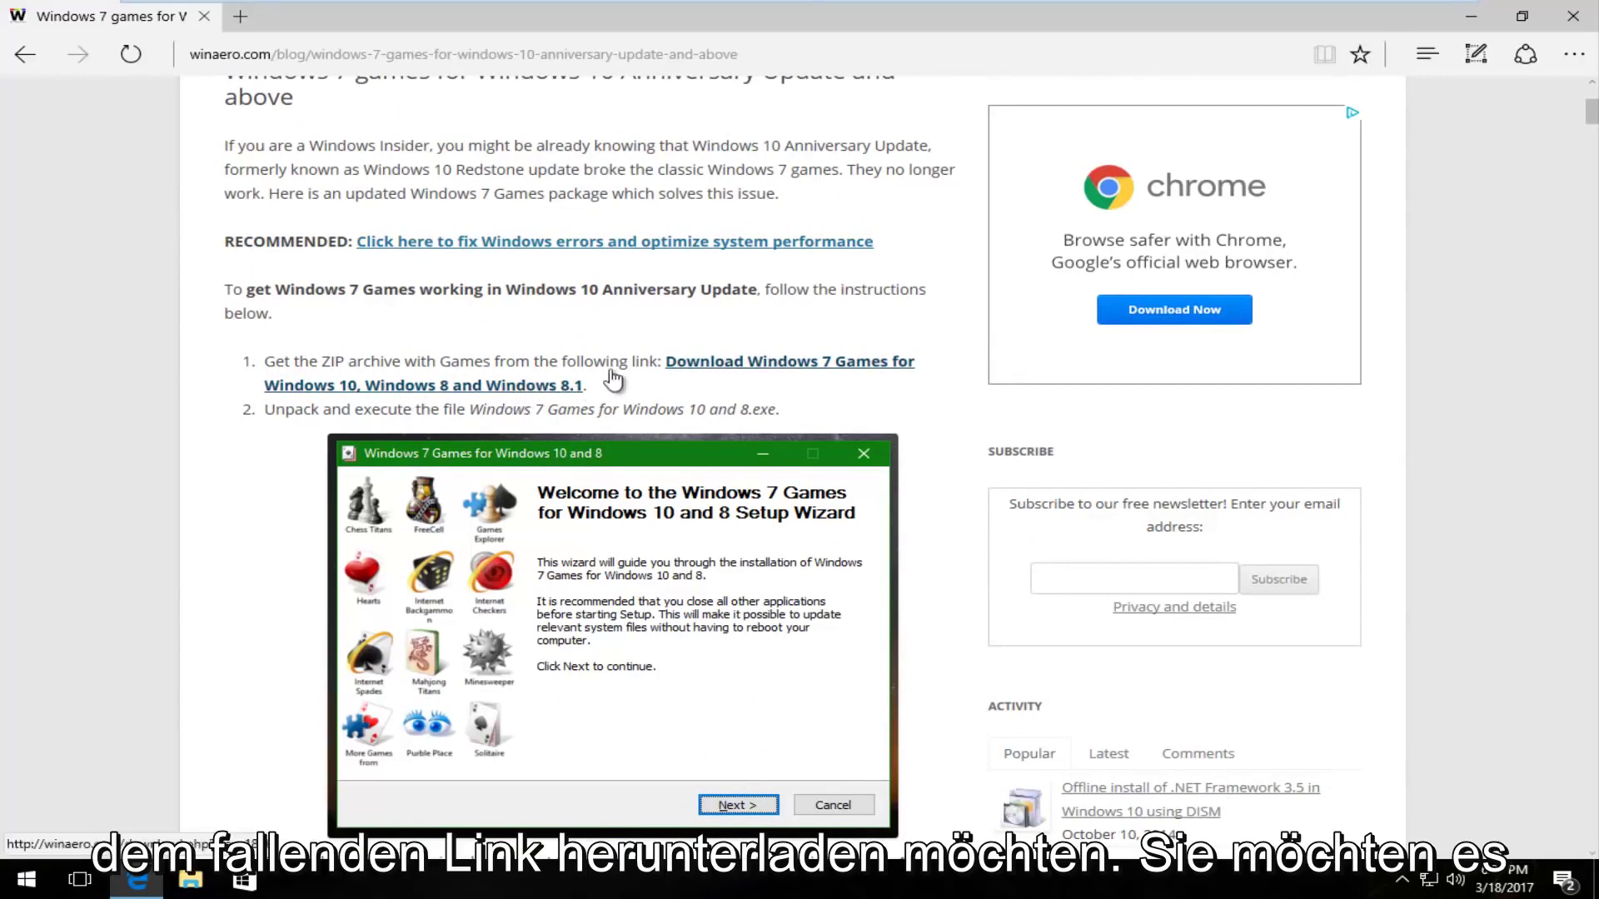
left_click(457, 389)
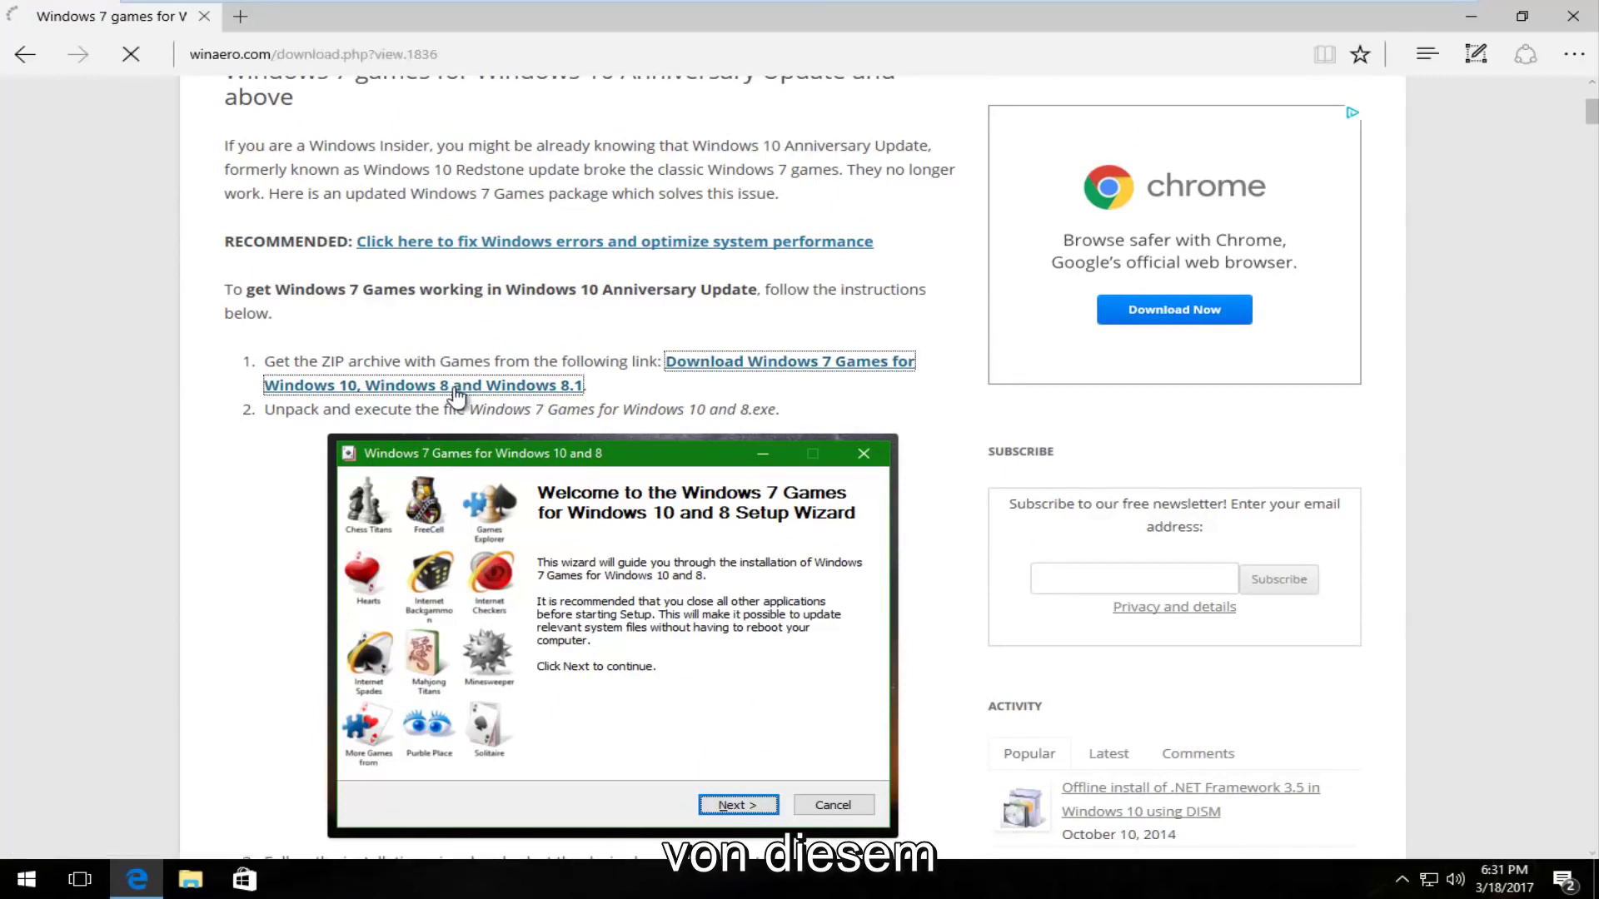
Step: Download and save Win7Games4Win10_8_81_v2.zip (146.66 MB) from the Winaero download page
scroll(436, 390, "down", 5)
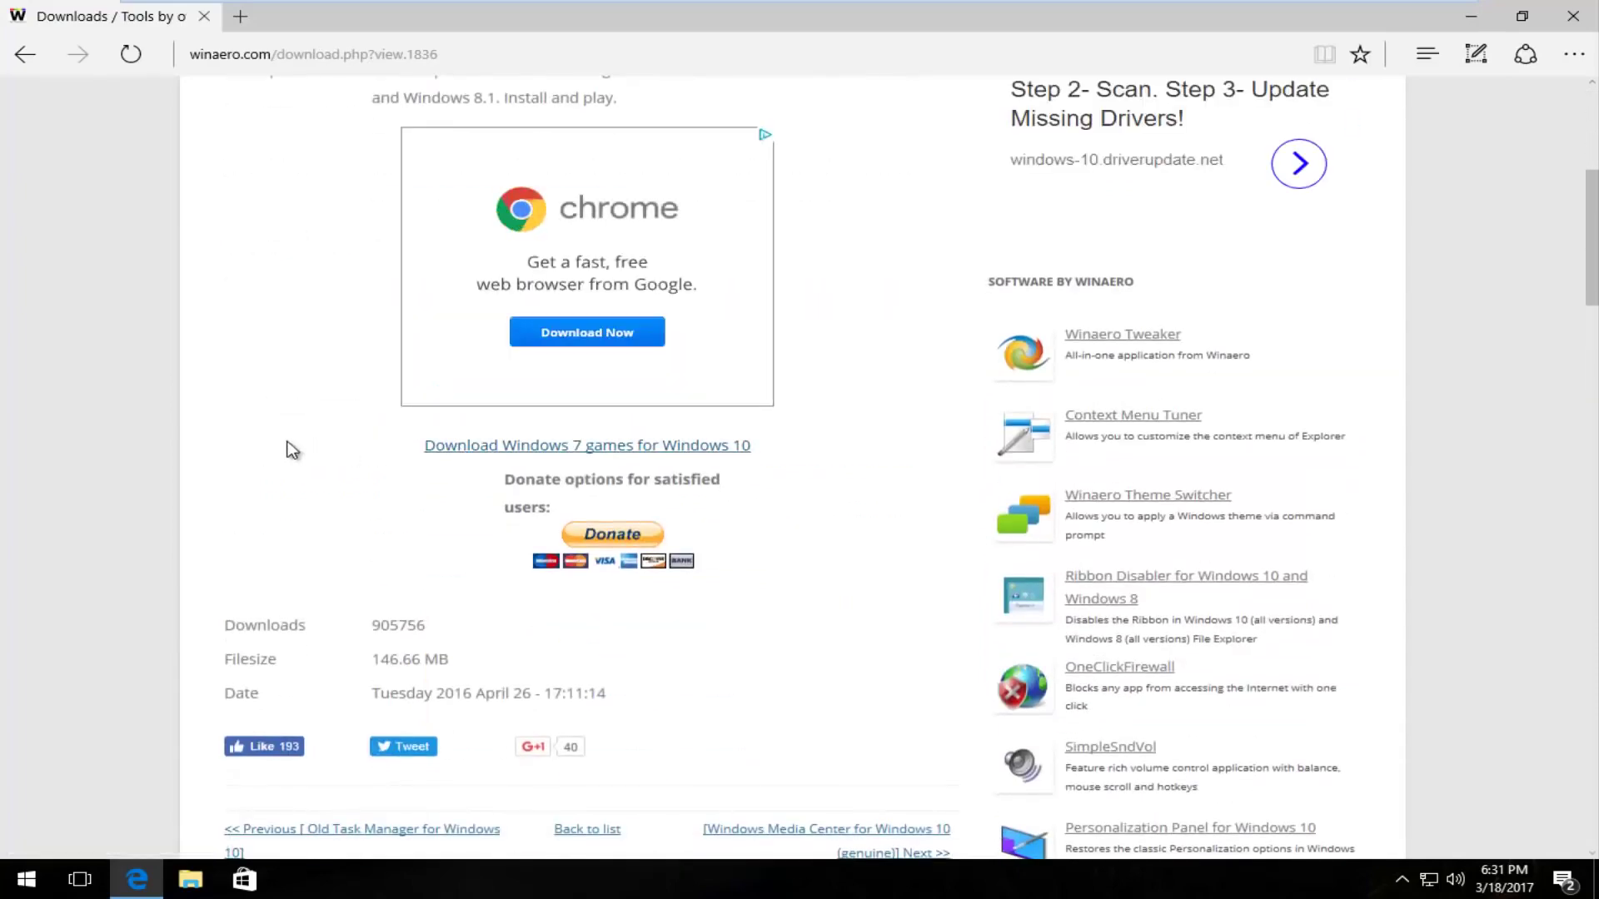
scroll(281, 443, "up", 1)
scroll(281, 443, "down", 1)
left_click(604, 452)
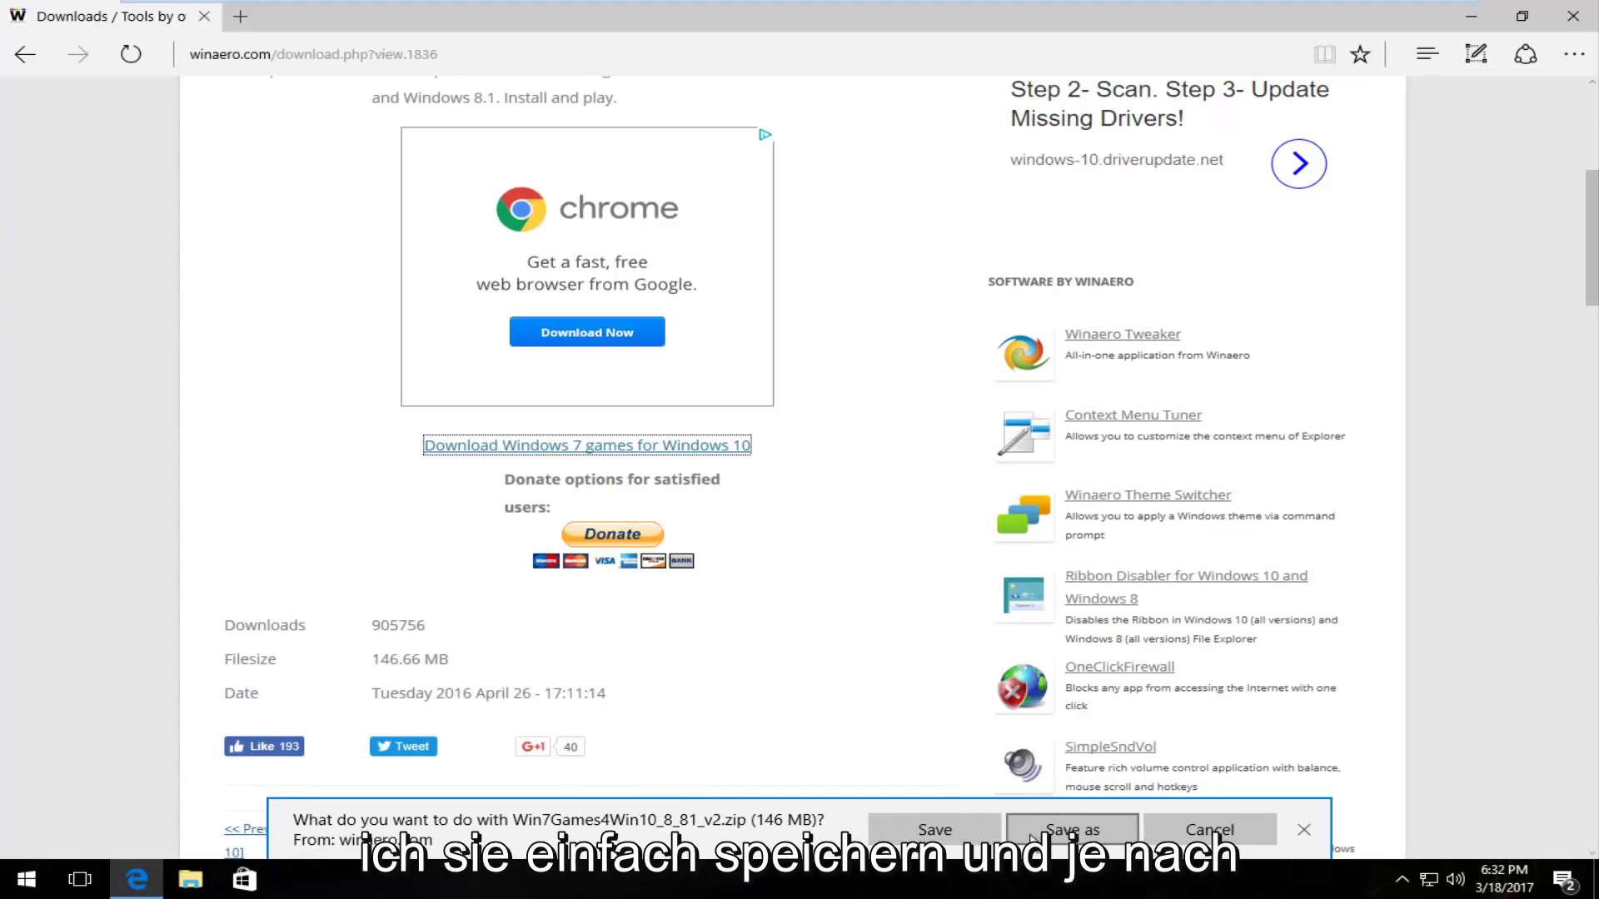
left_click(972, 838)
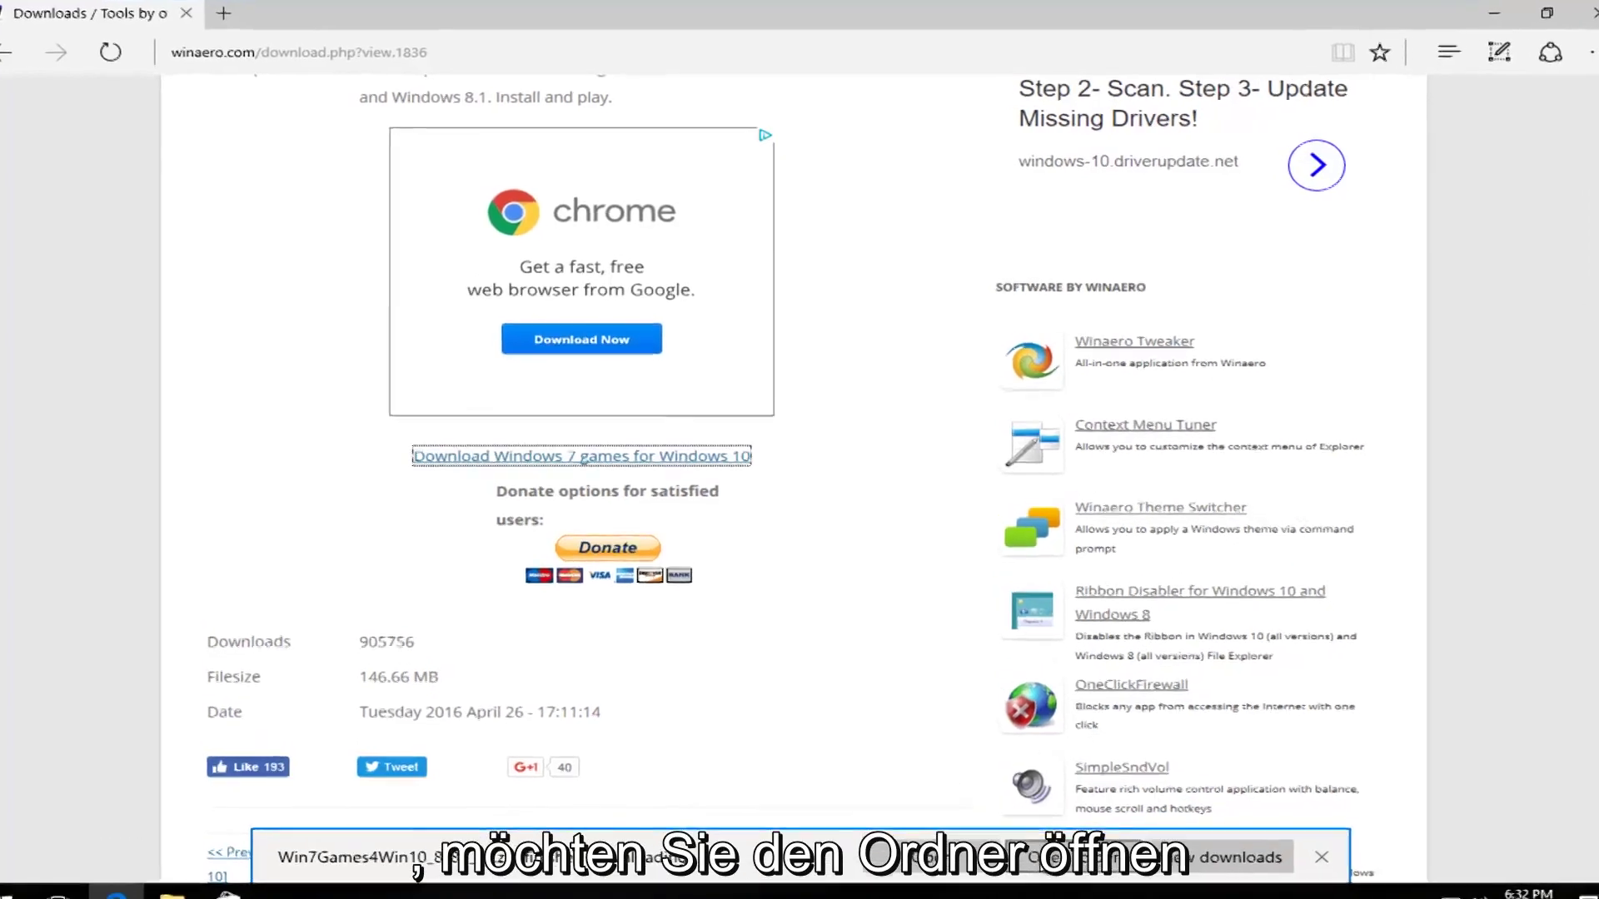
Step: Open Win7Games4Win10_8_81_v2.zip from Downloads and run the Windows 7 Games setup inside it
left_click(1085, 884)
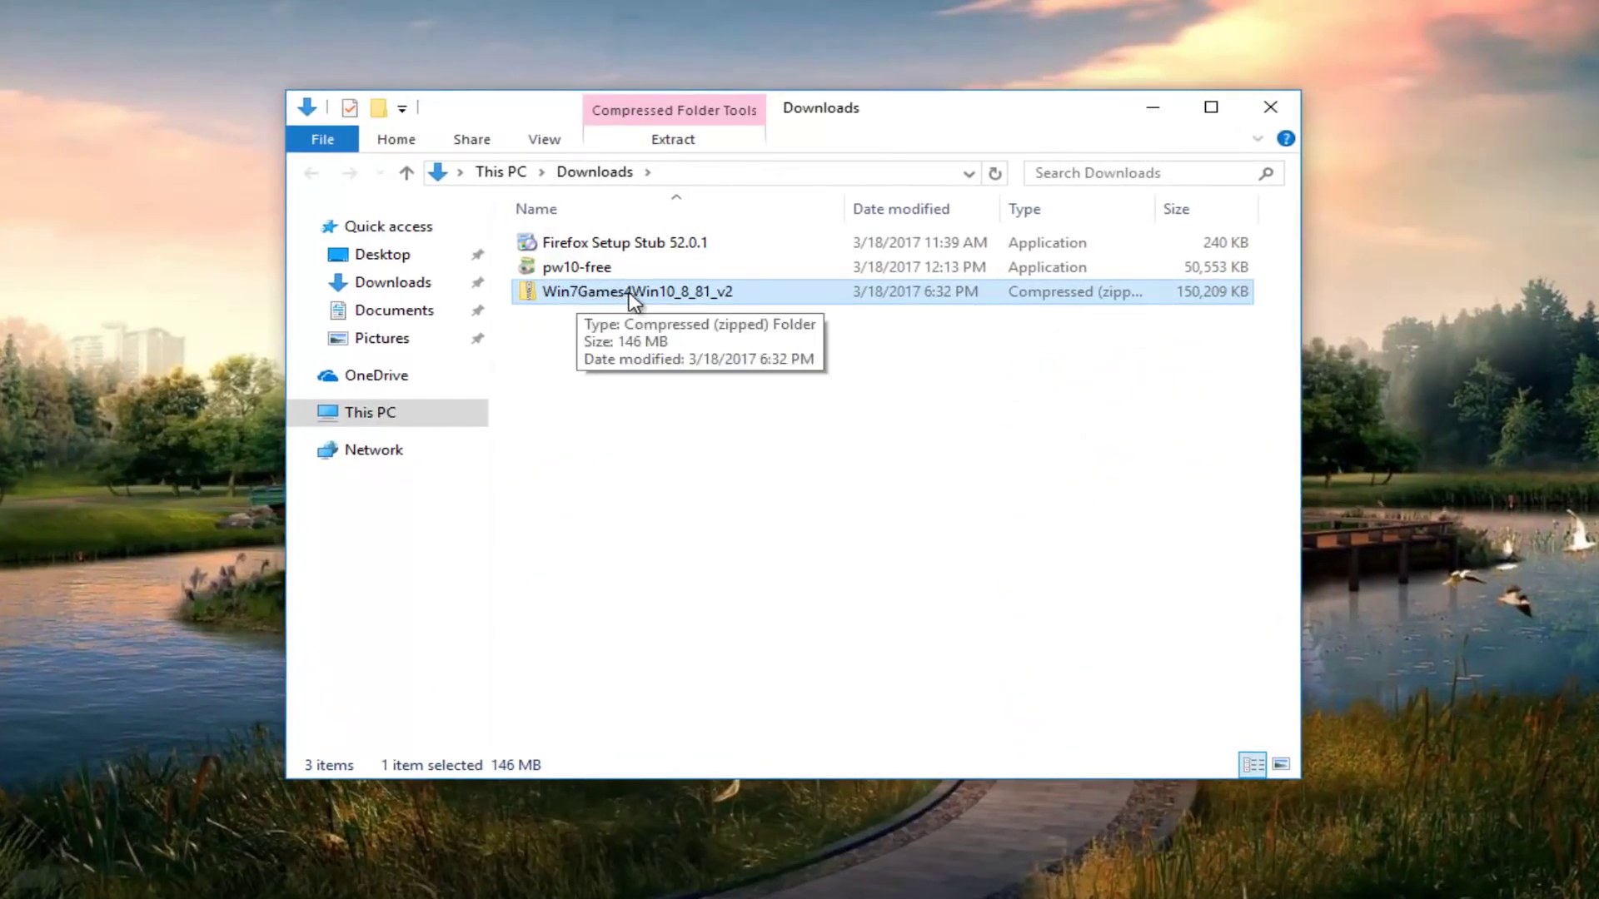
double_click(683, 290)
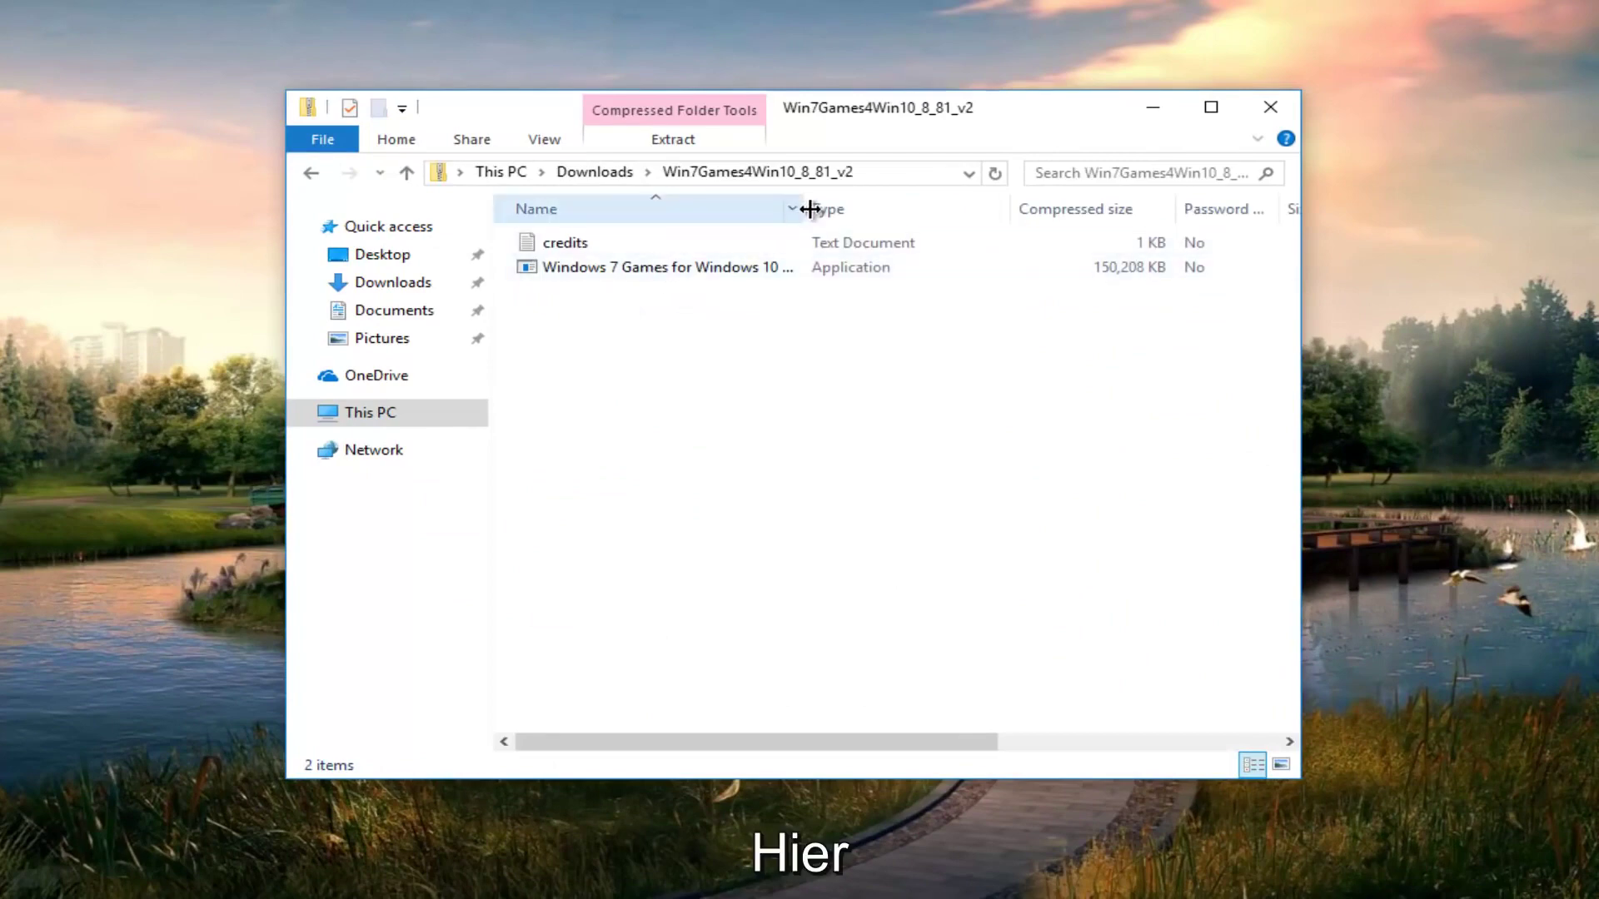
left_click_drag(804, 208, 935, 208)
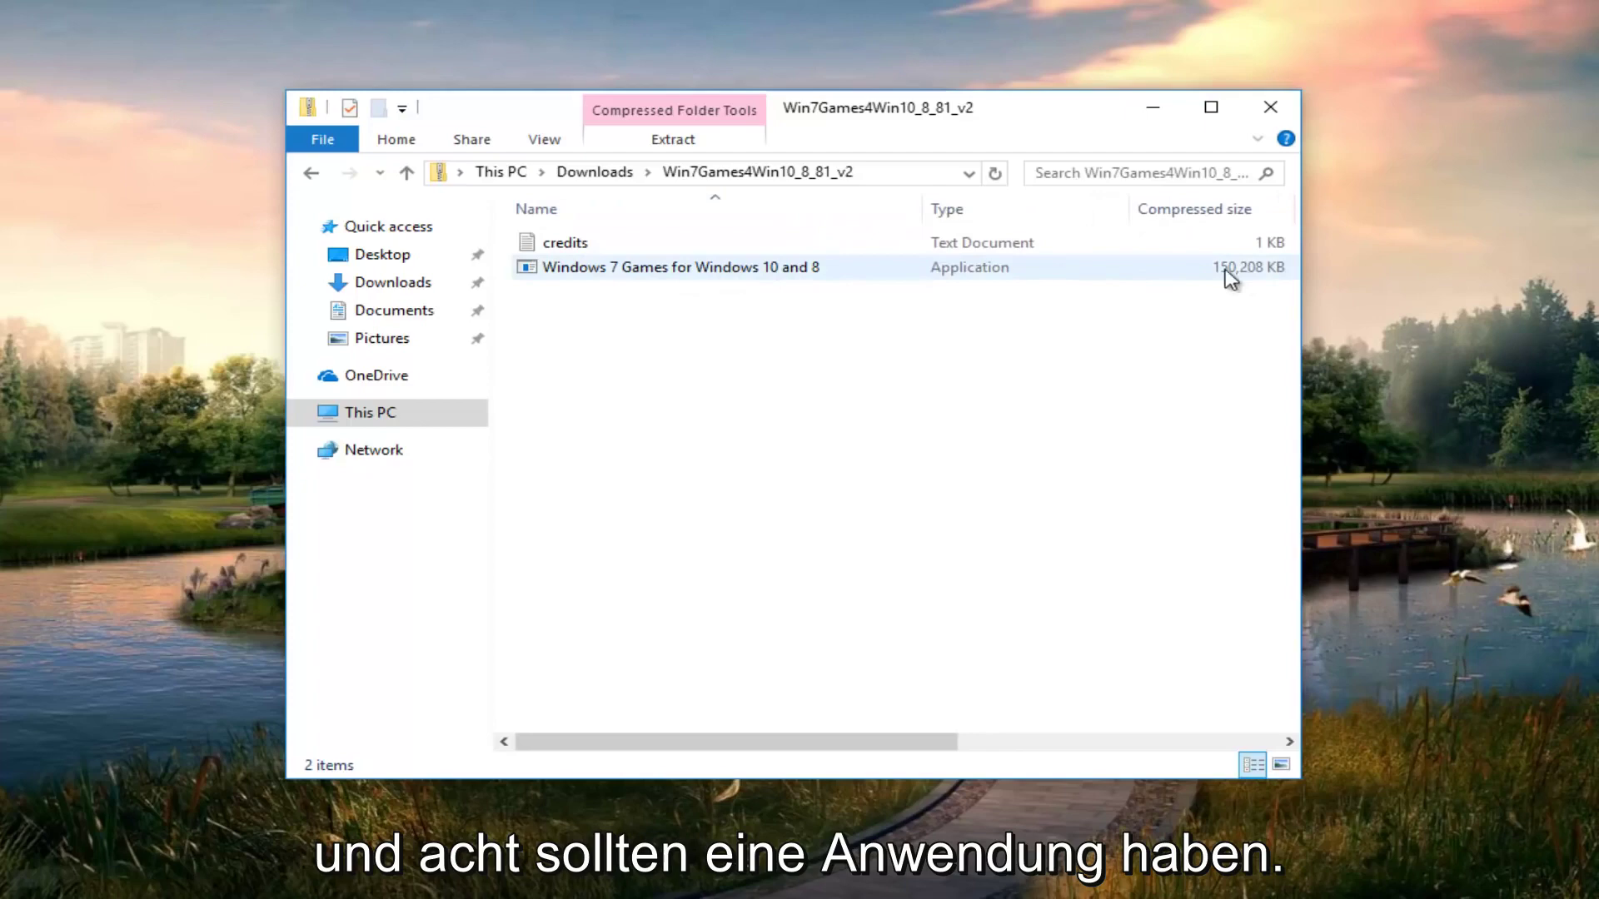
double_click(694, 267)
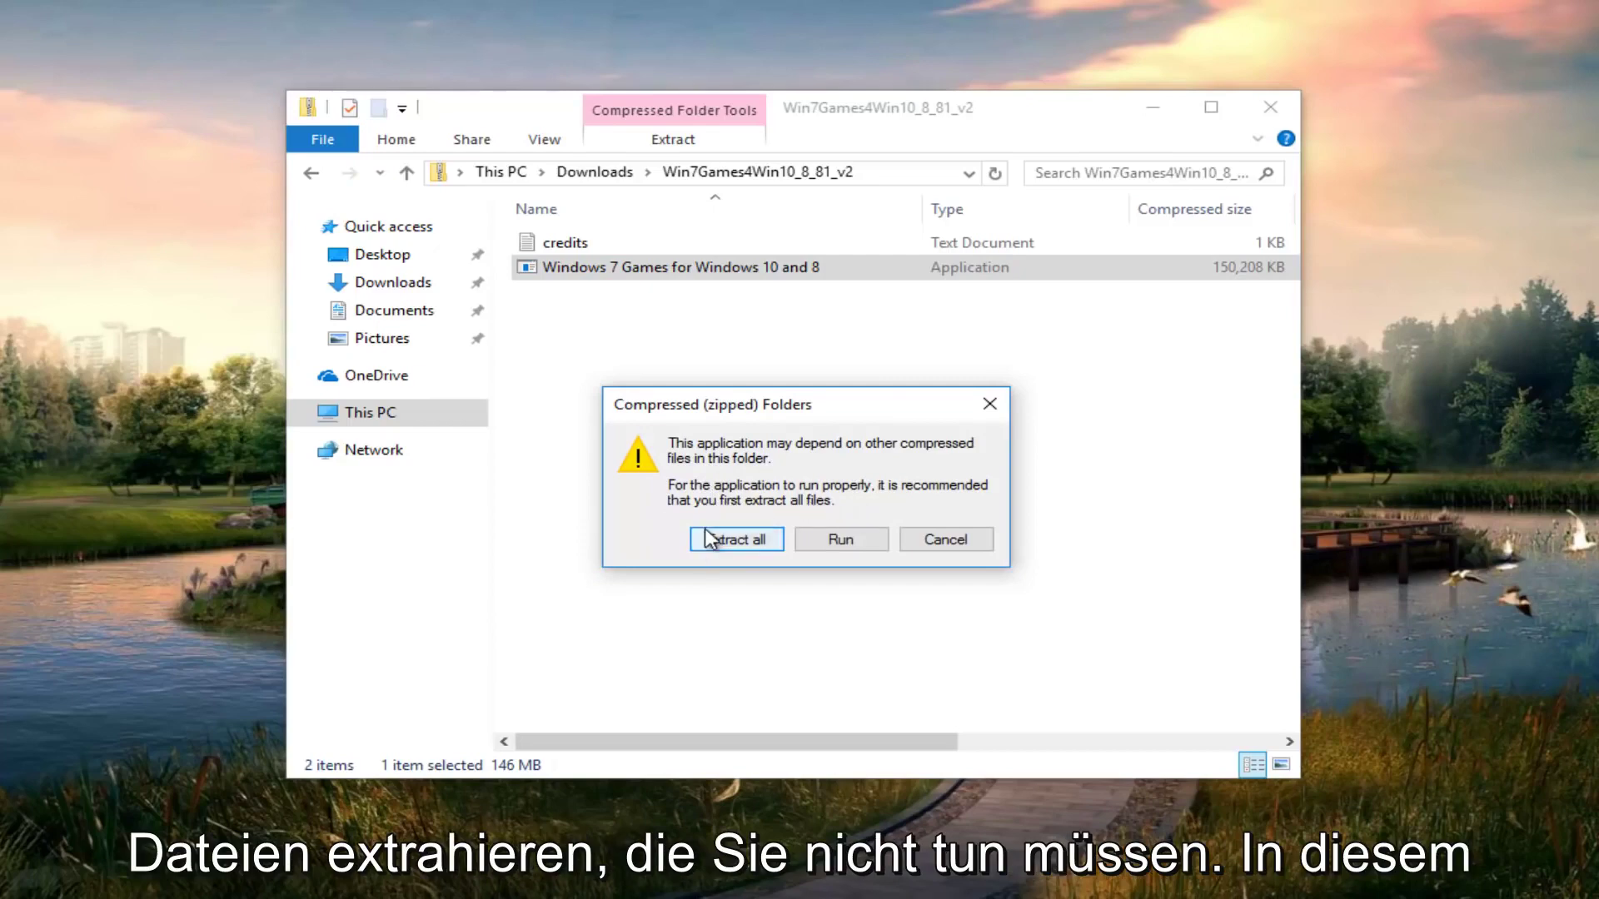
left_click(837, 547)
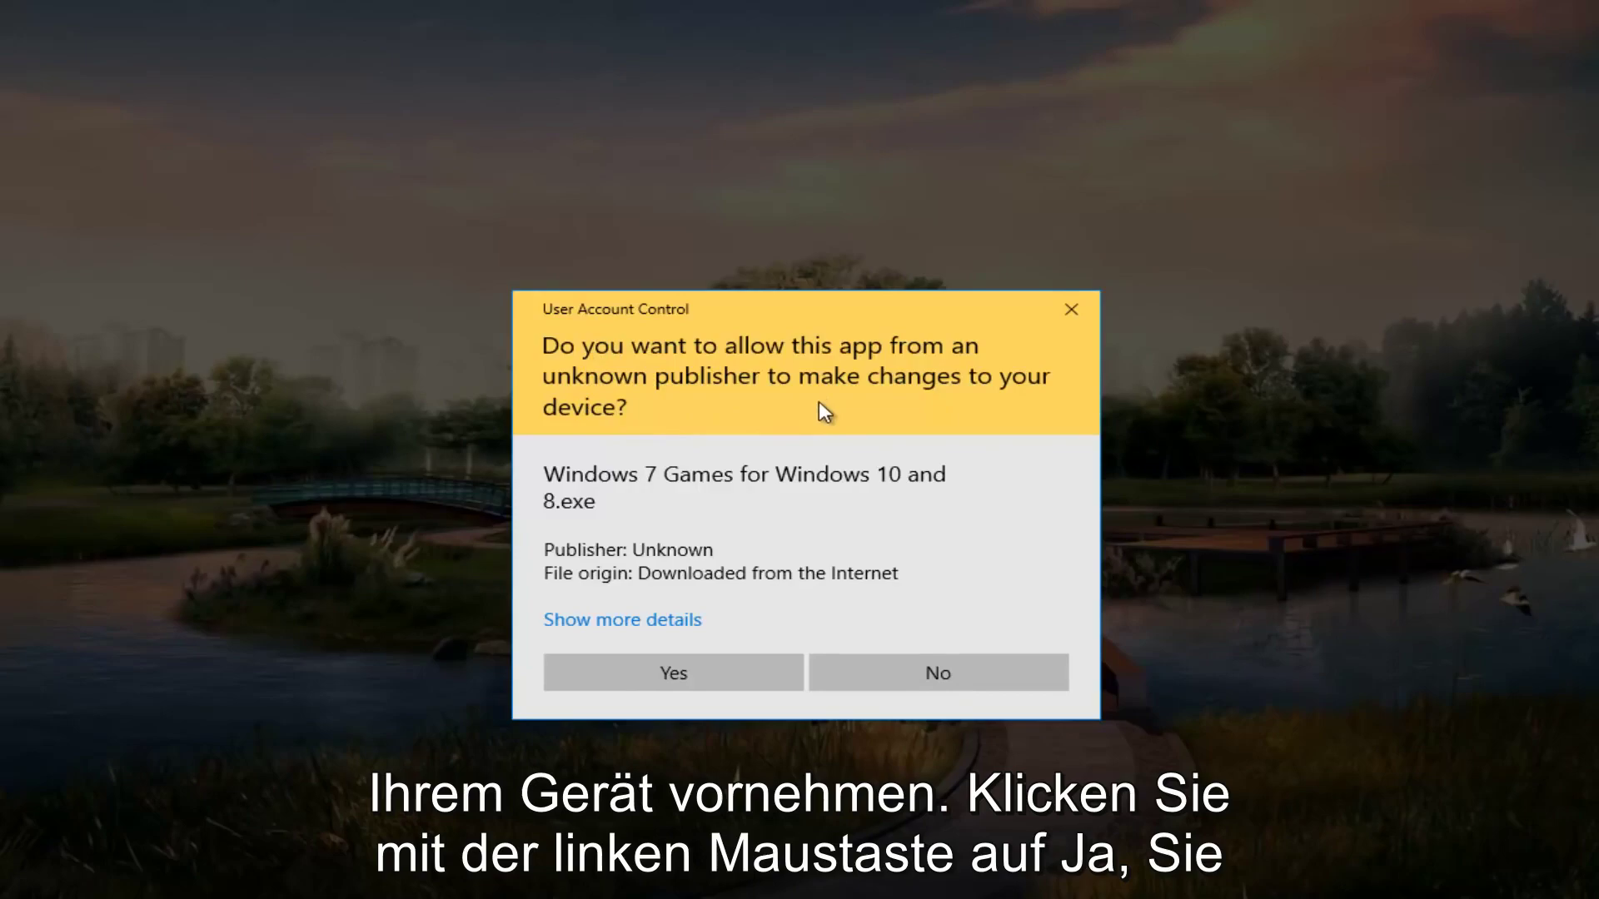
Step: Approve the User Account Control prompt and confirm English as the installer language
left_click(672, 677)
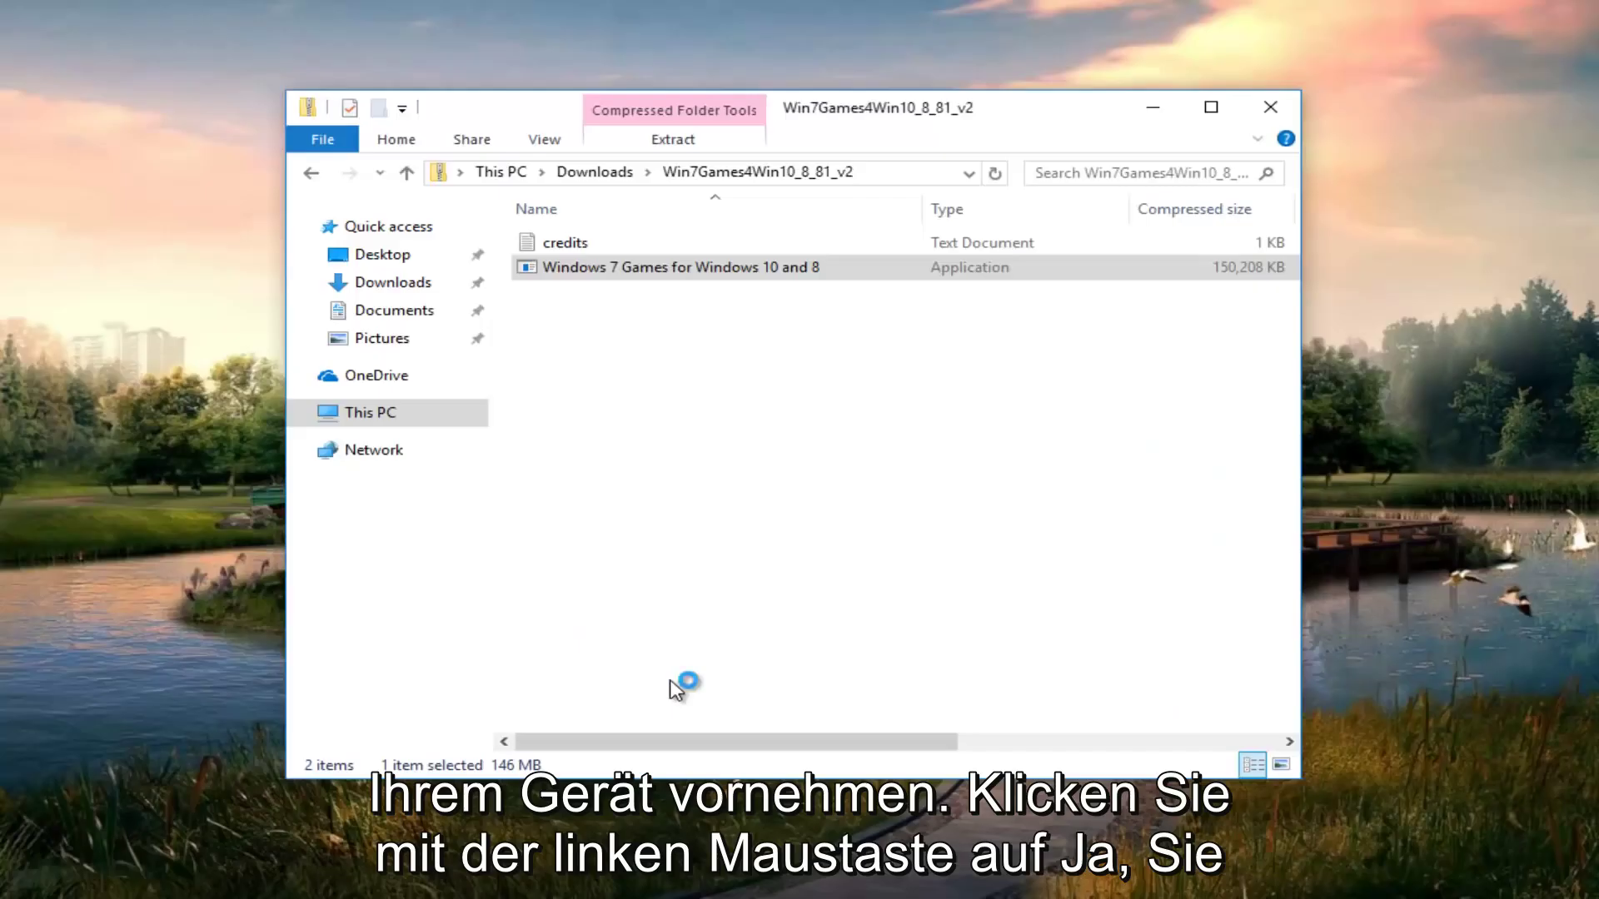
left_click(1141, 111)
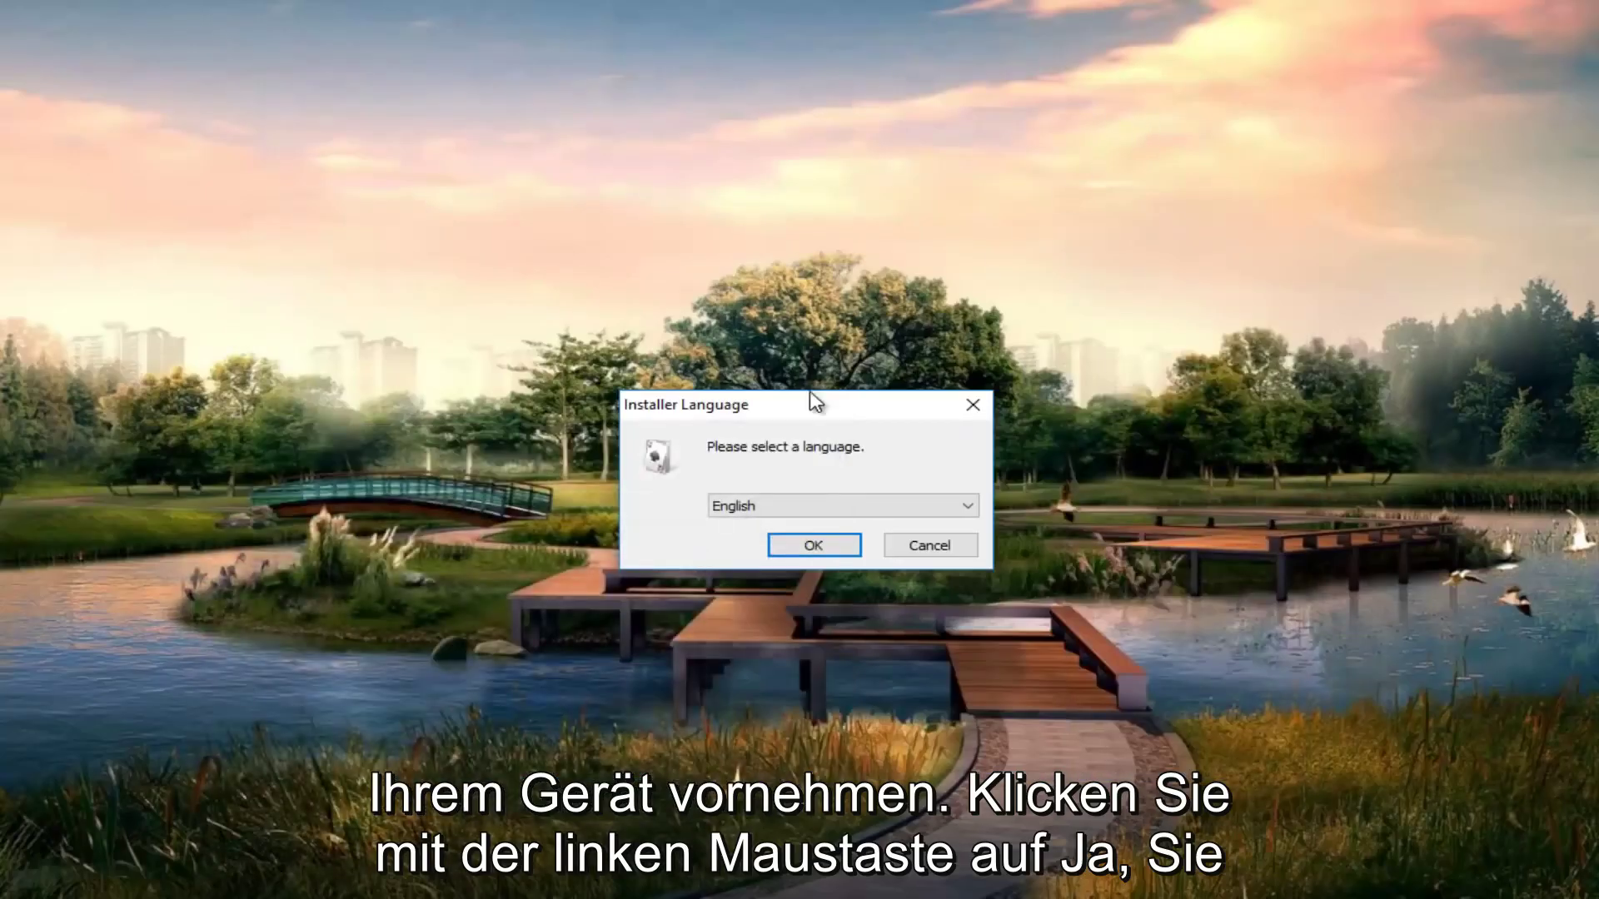
left_click(756, 510)
left_click(756, 510)
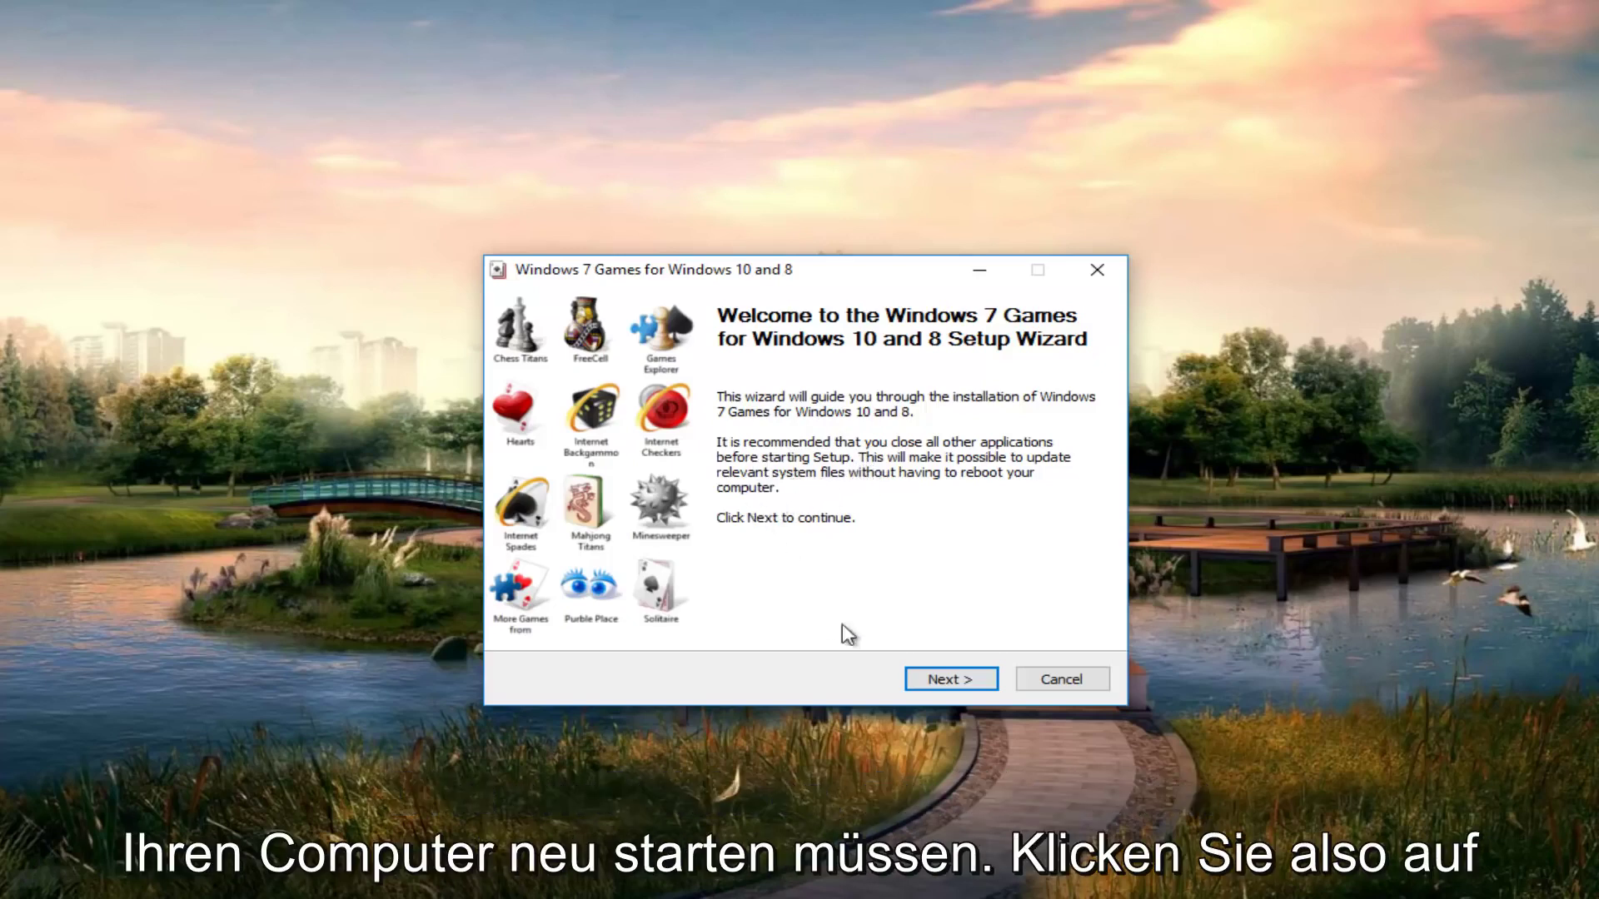
Step: Keep every game checked on Choose Components and install Windows 7 Games for Windows 10 and 8
left_click(941, 688)
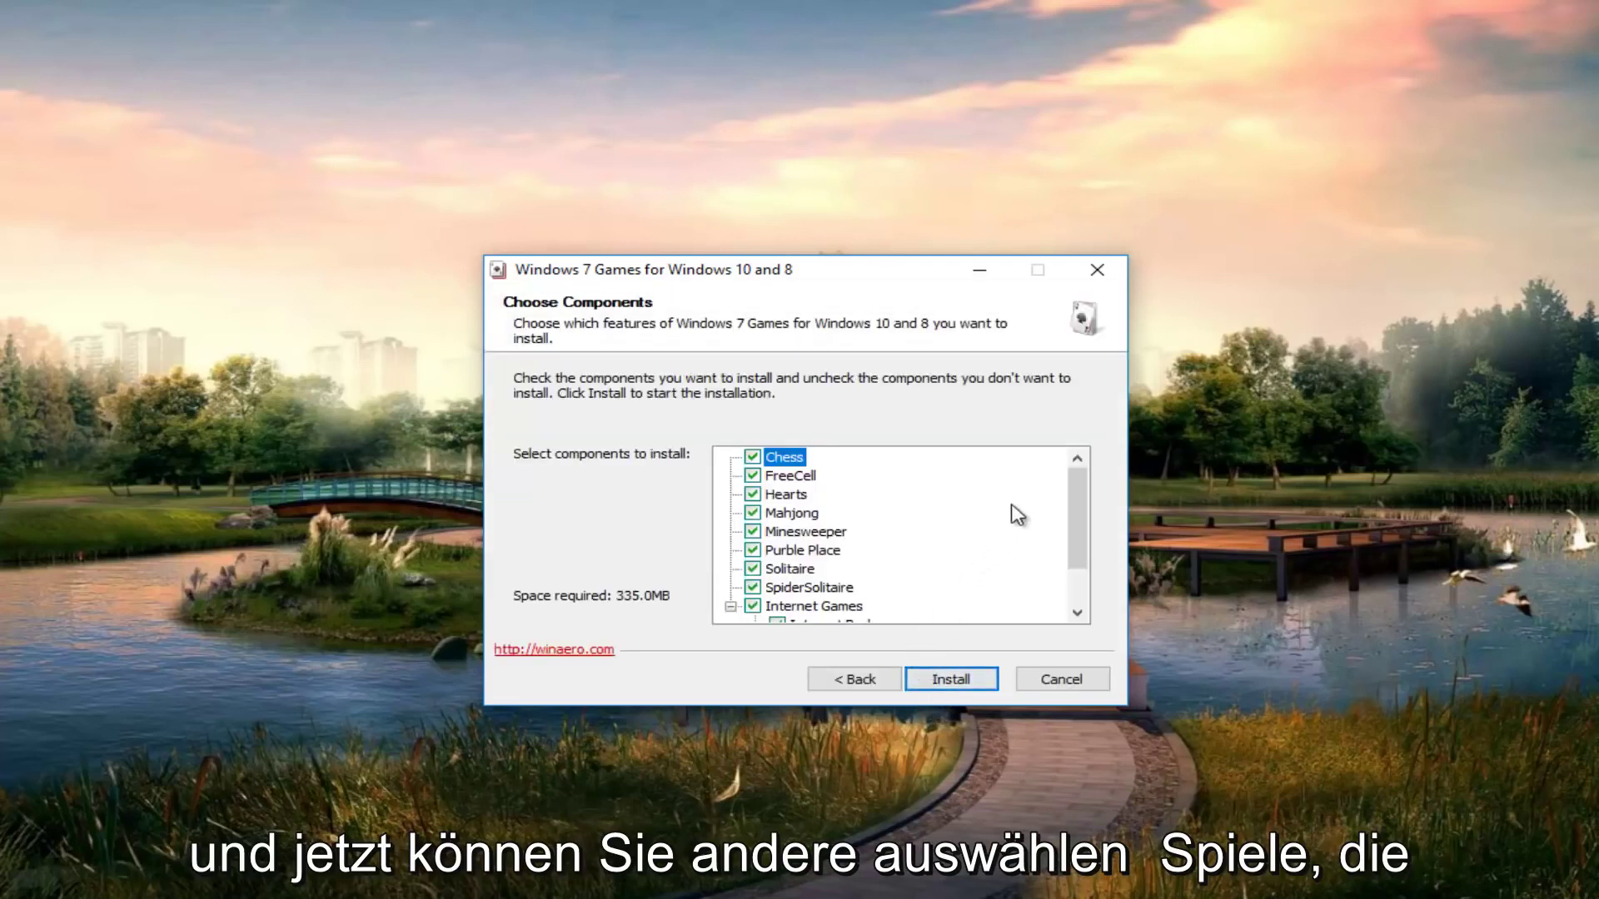
mouse_move(1073, 488)
left_mouse_down()
mouse_move(1073, 535)
mouse_move(1064, 481)
left_mouse_up()
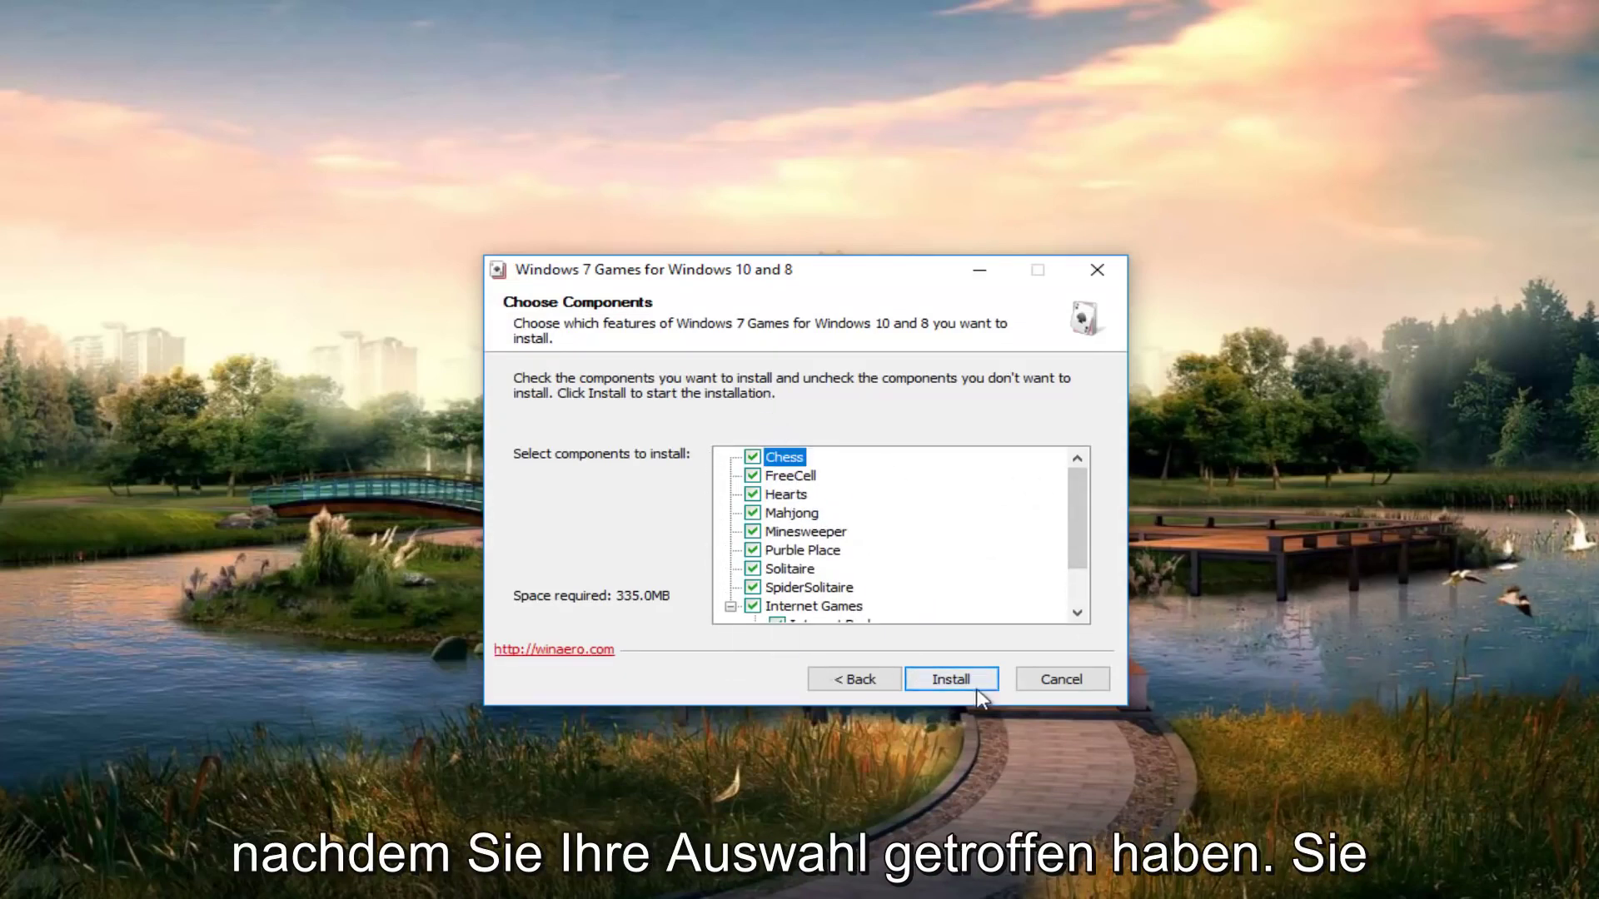
left_click(937, 682)
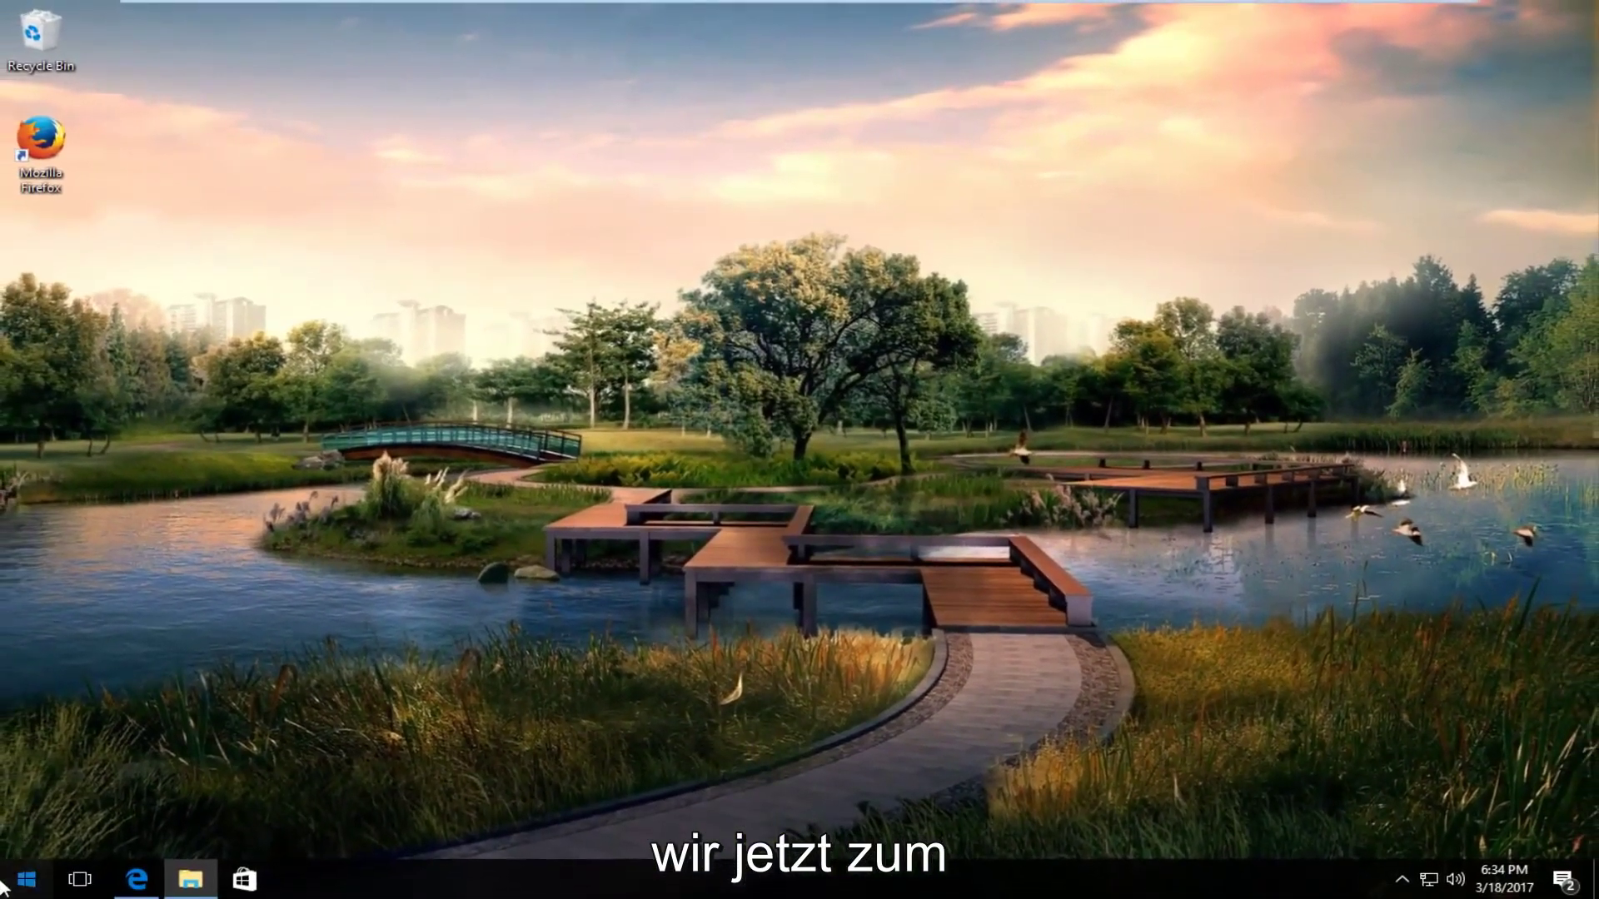
Step: Search Start for 'solita', launch the Solitaire desktop game, move its window, then close it
left_click(2, 898)
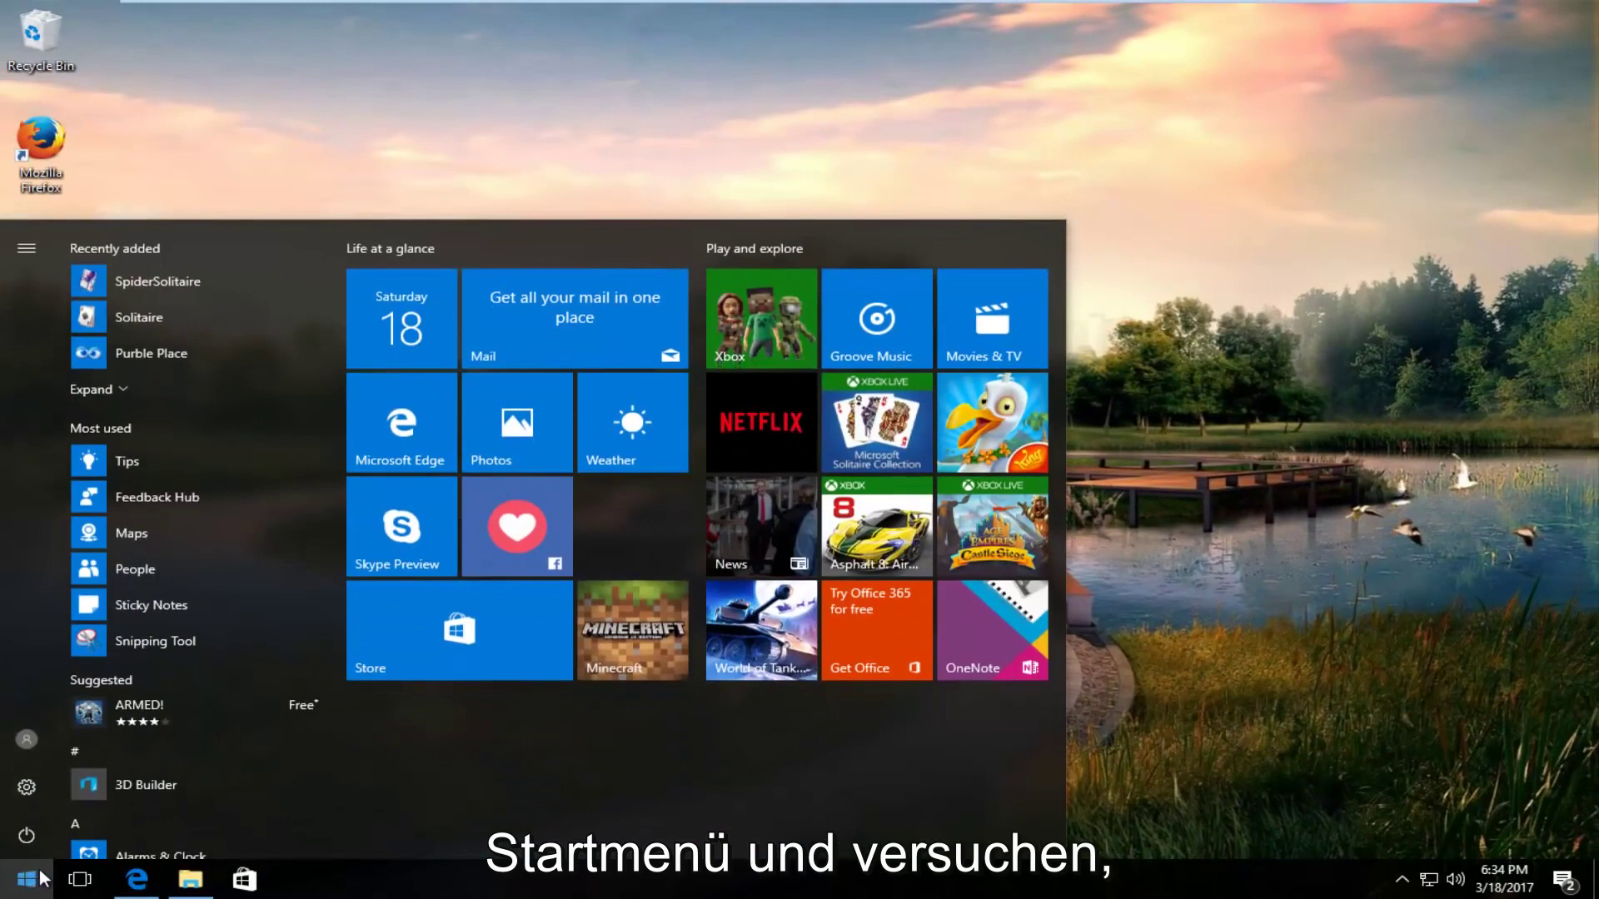
type("solit")
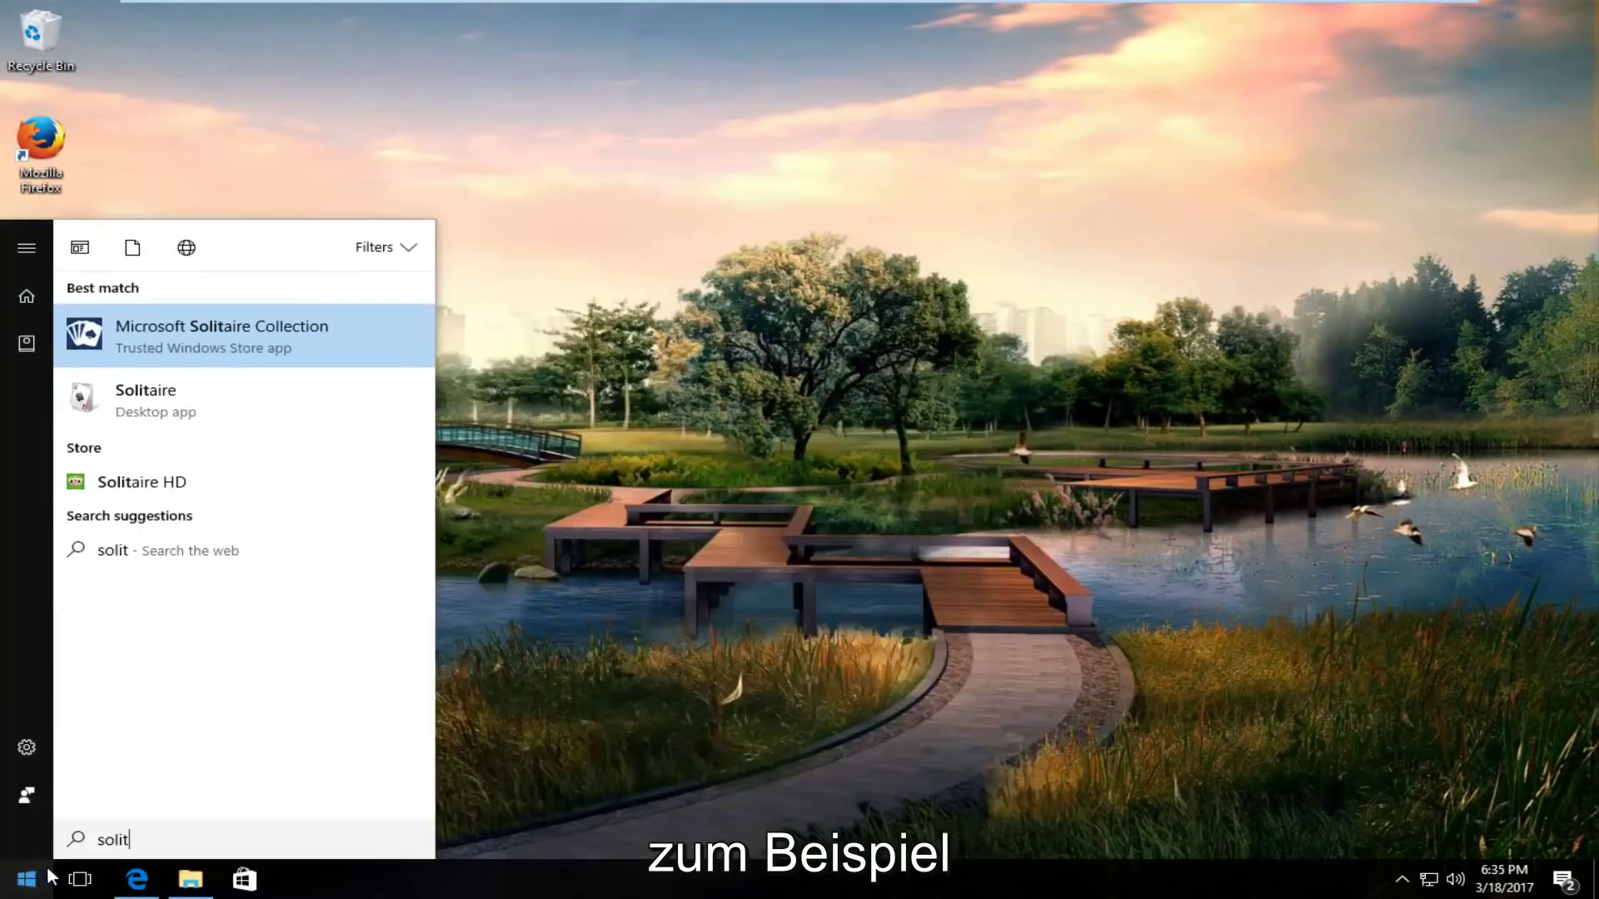
type("a")
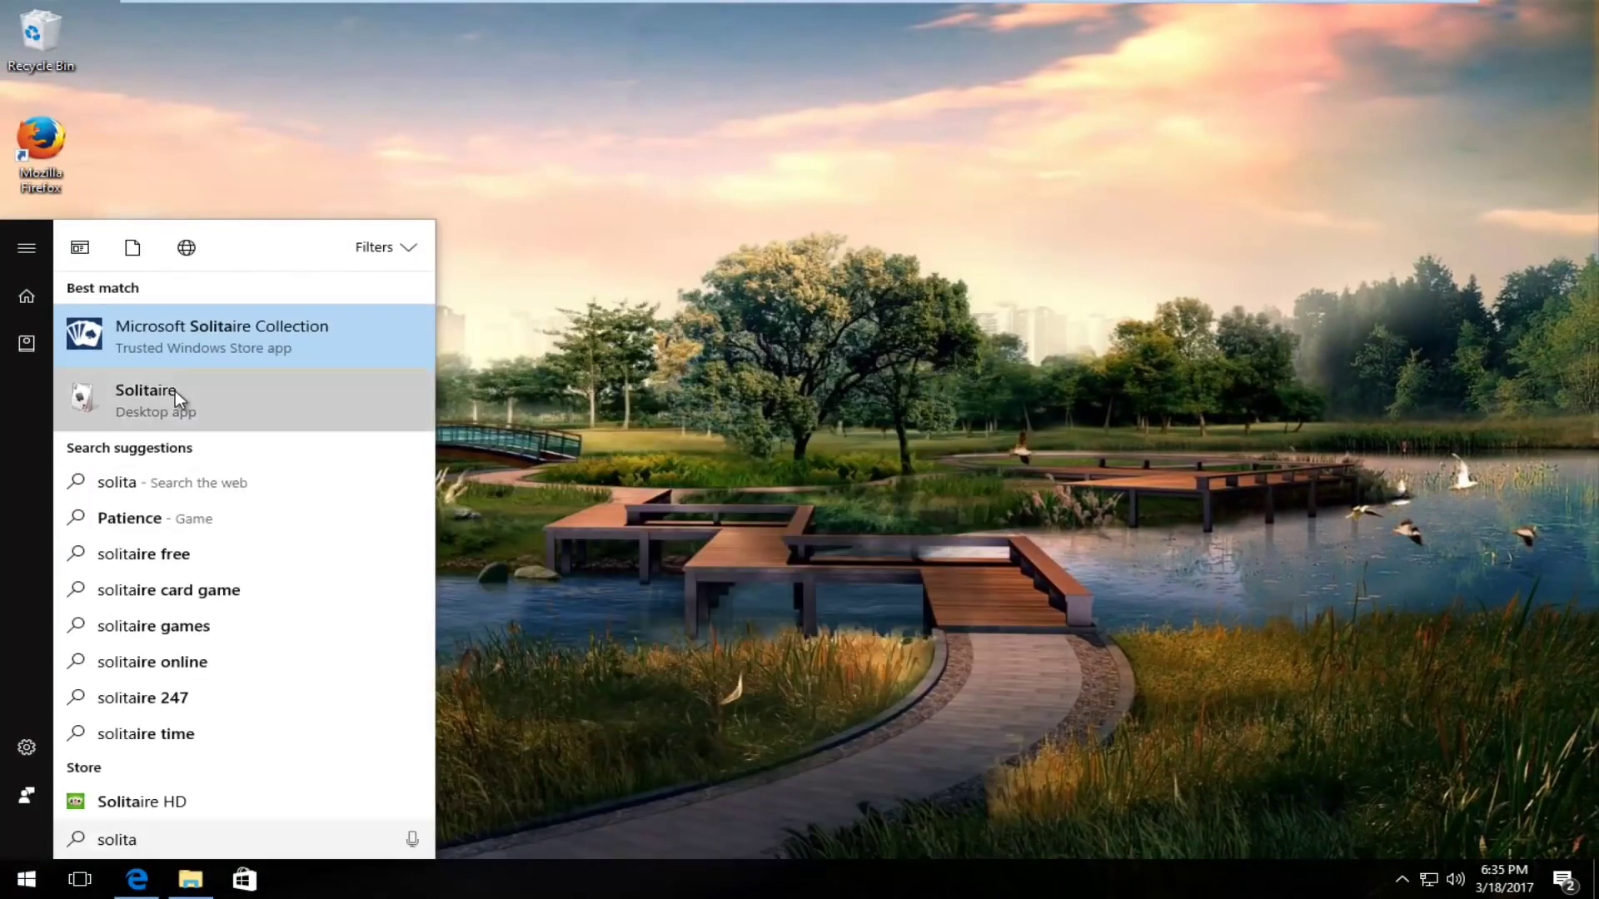
left_click(173, 391)
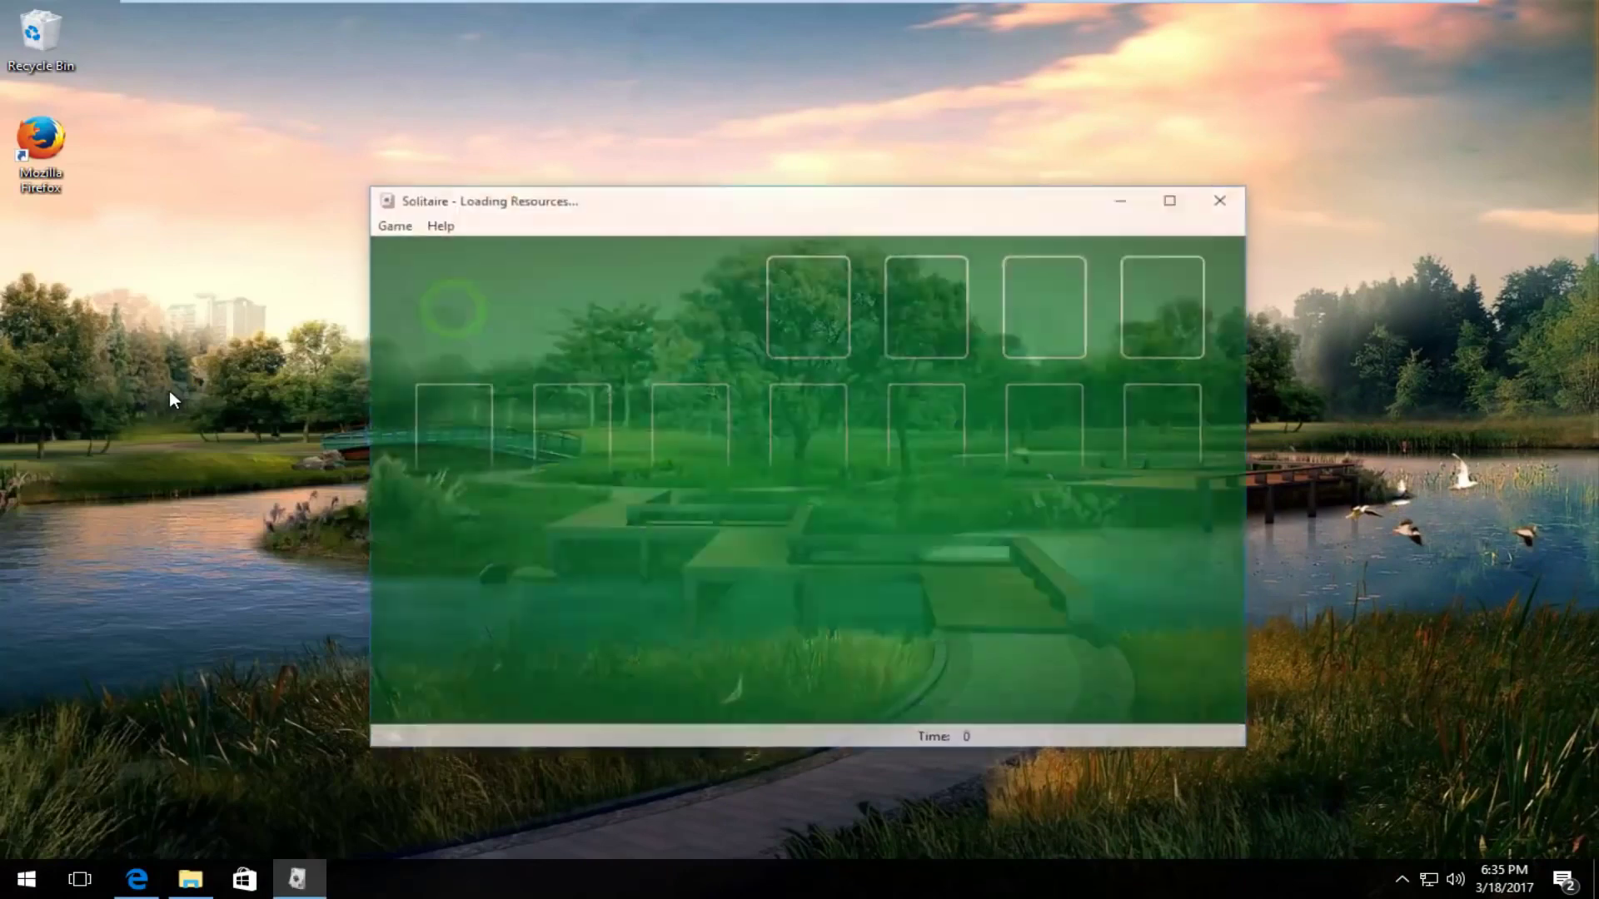
left_click_drag(585, 211, 614, 166)
left_click(1254, 151)
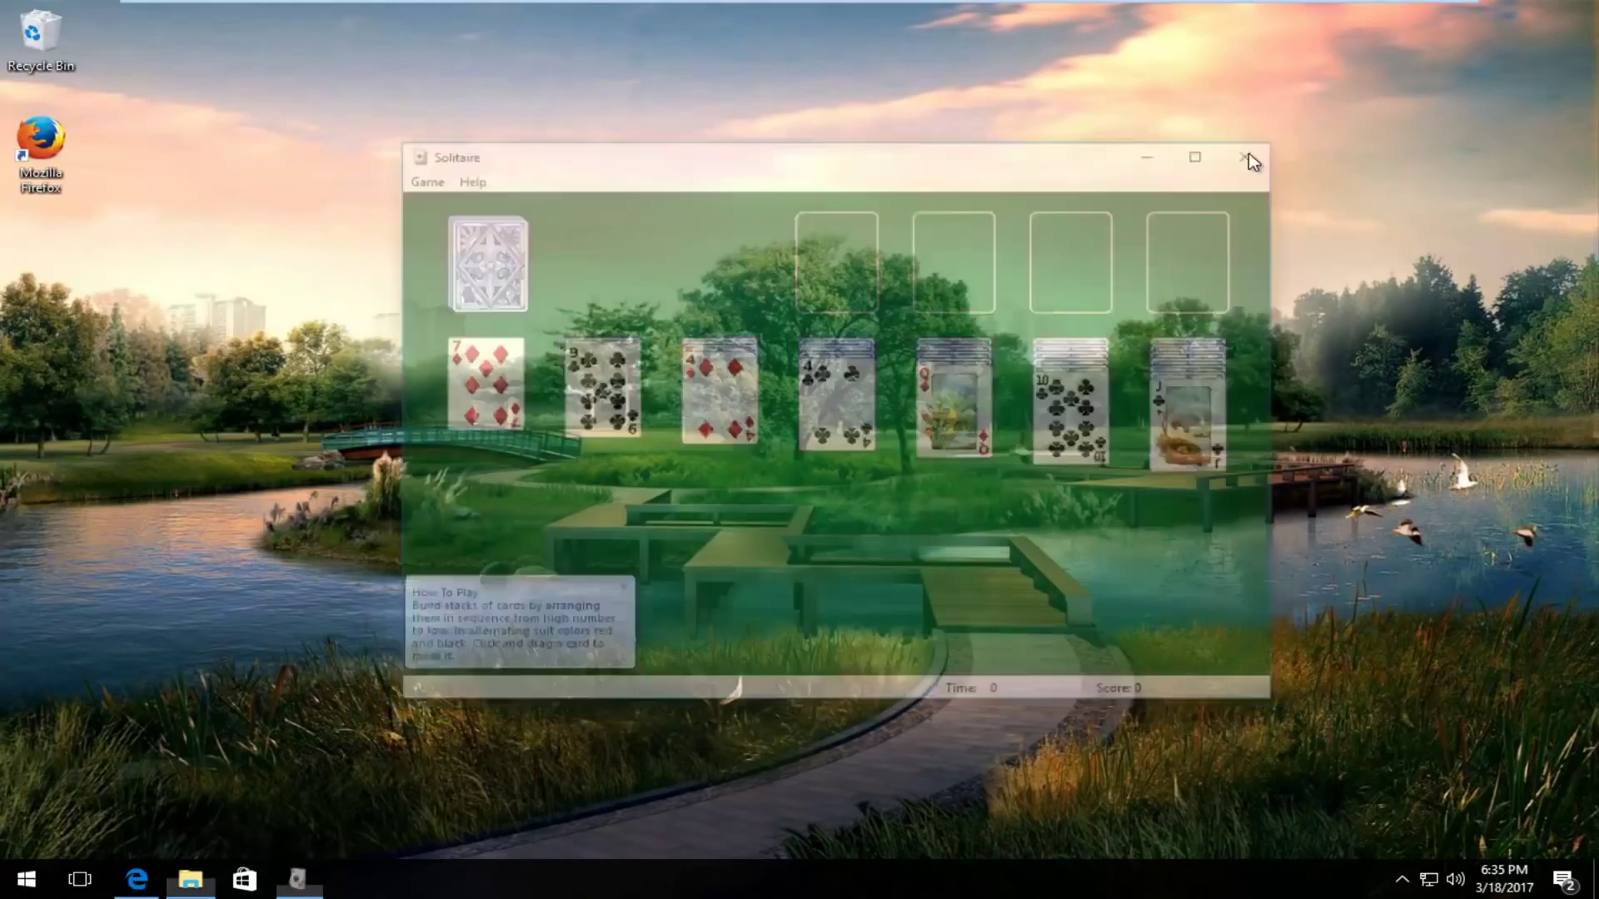
Step: Search Start for Minesweeper, fixing the misspelled 'minesewee', and launch the desktop game
left_click(26, 880)
type("minesewee")
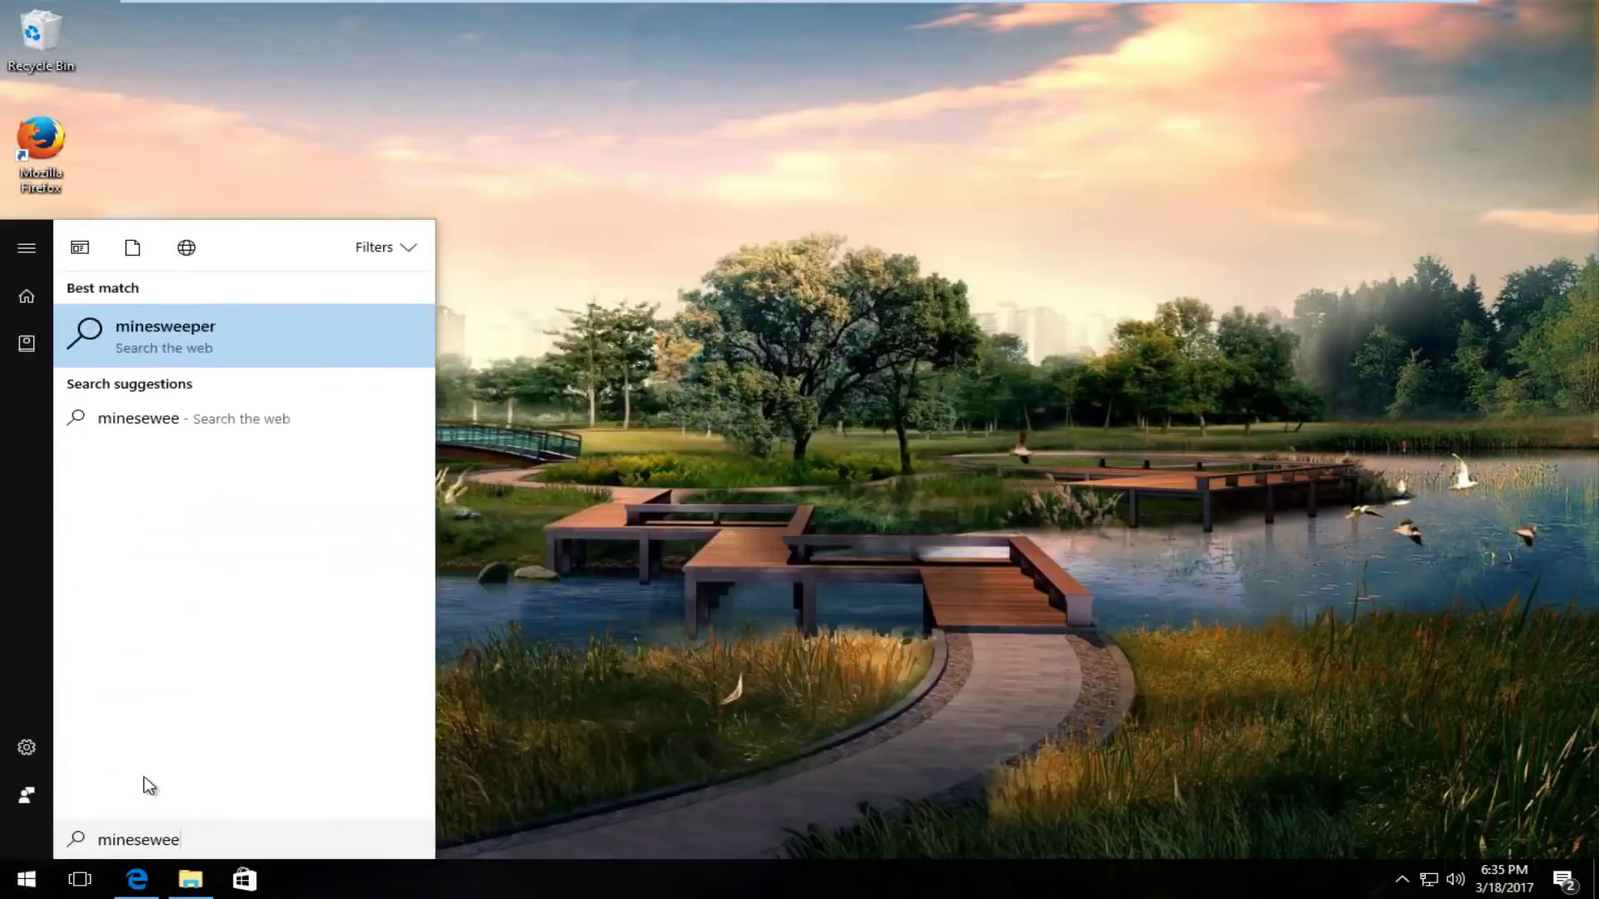
key("BackSpace")
key("BackSpace")
key("BackSpace")
key("BackSpace")
key("BackSpace")
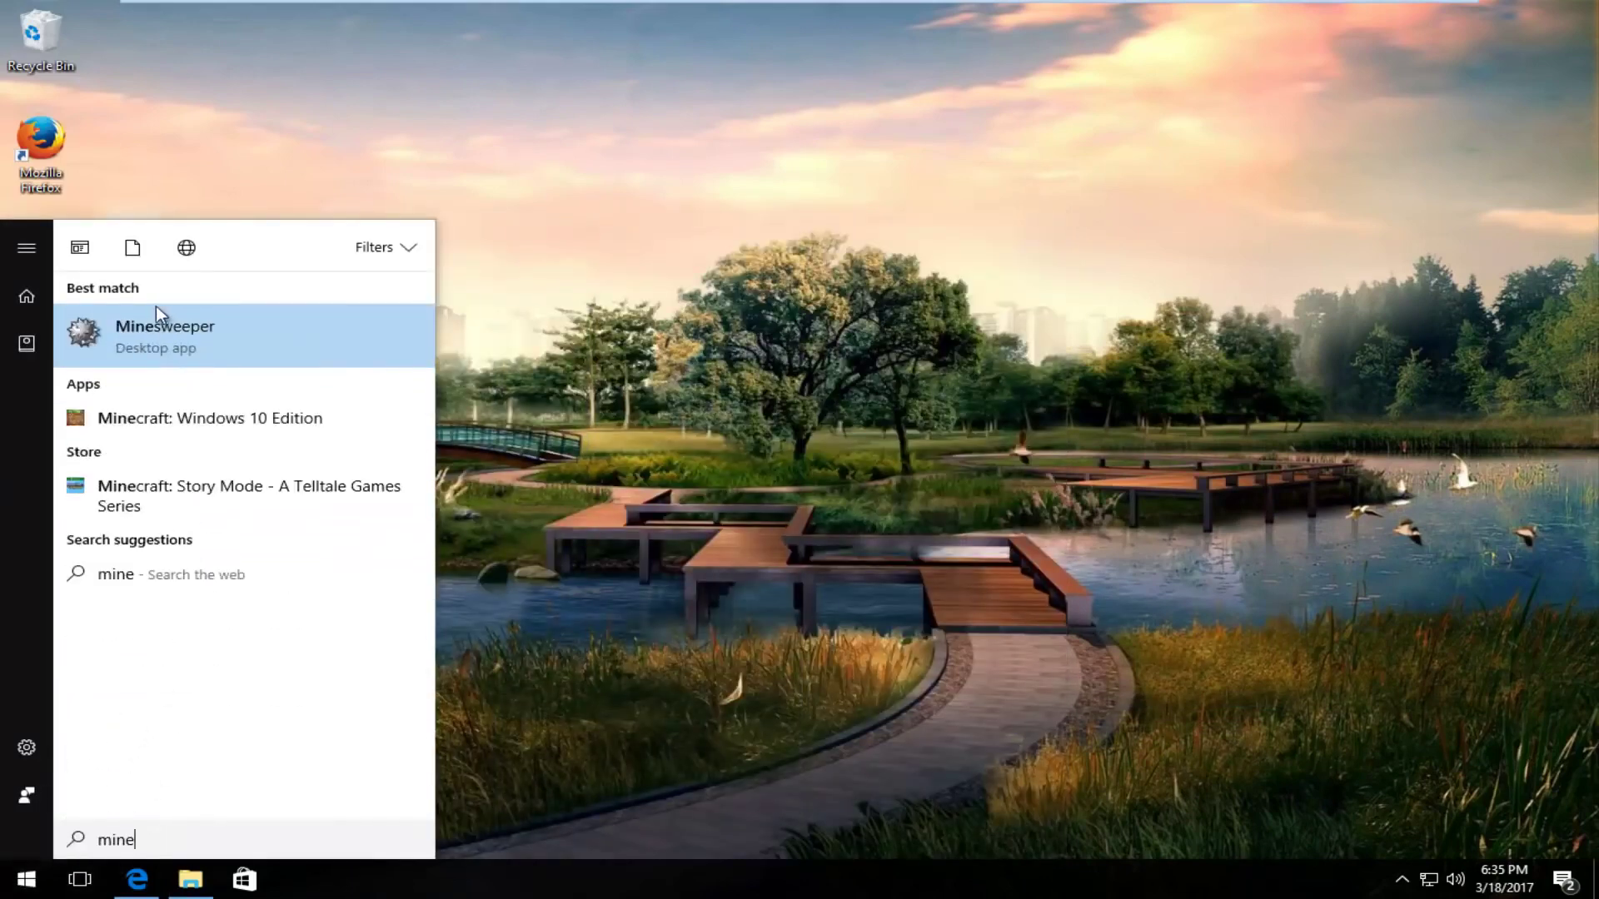
left_click(147, 330)
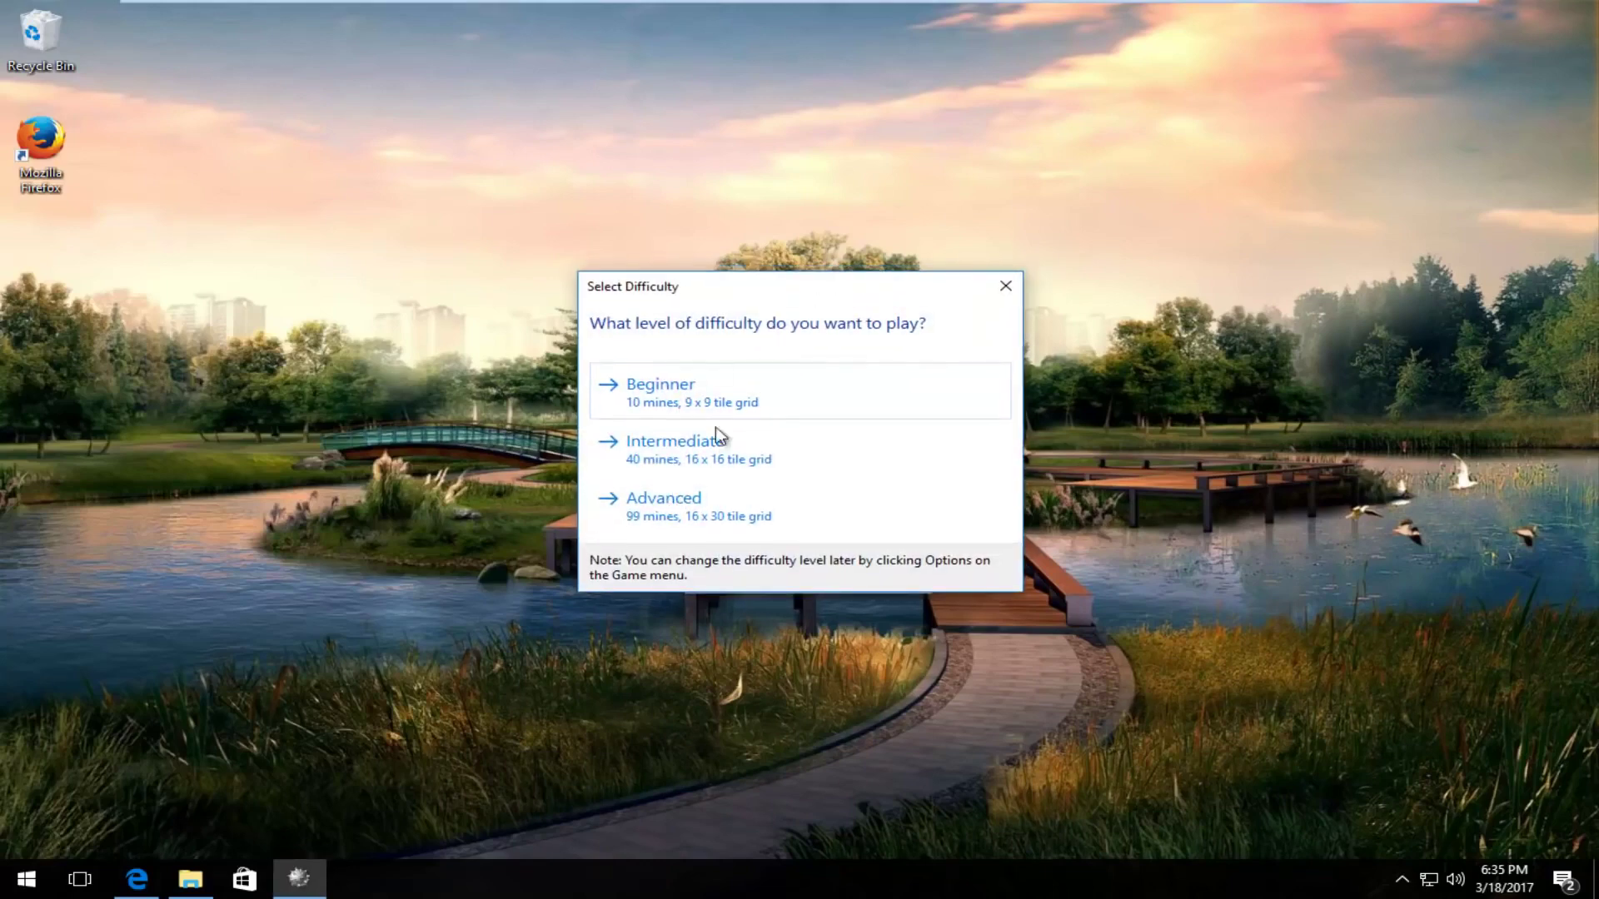
Step: Play a Beginner 9 x 9 board, uncovering some tiles, then close Minesweeper
left_click(677, 408)
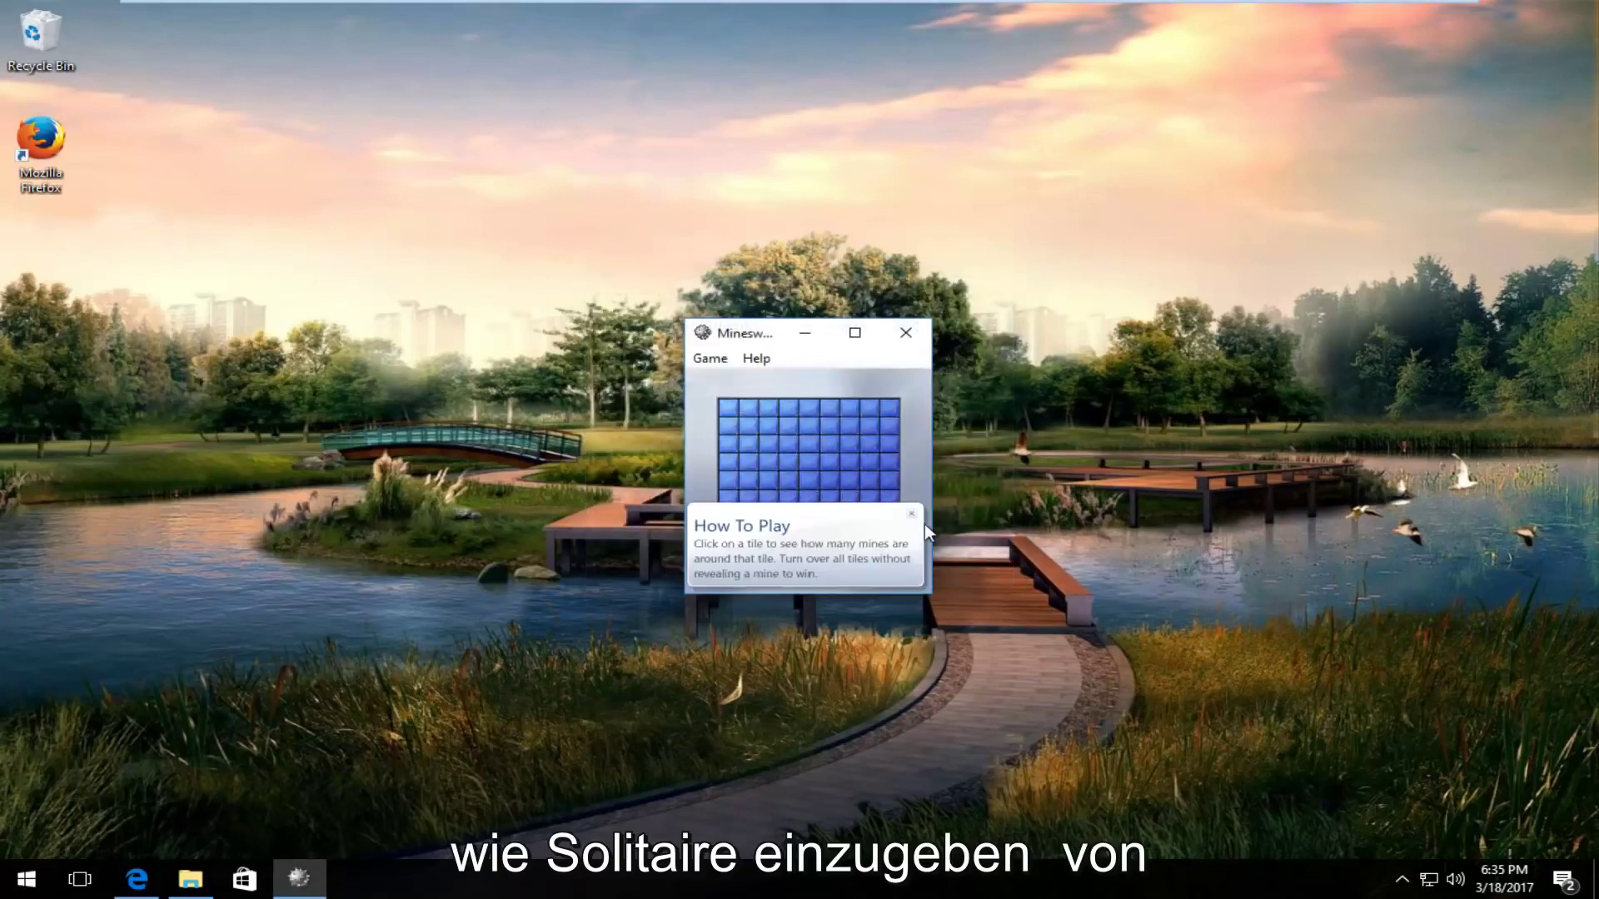
left_click(890, 516)
left_click(749, 516)
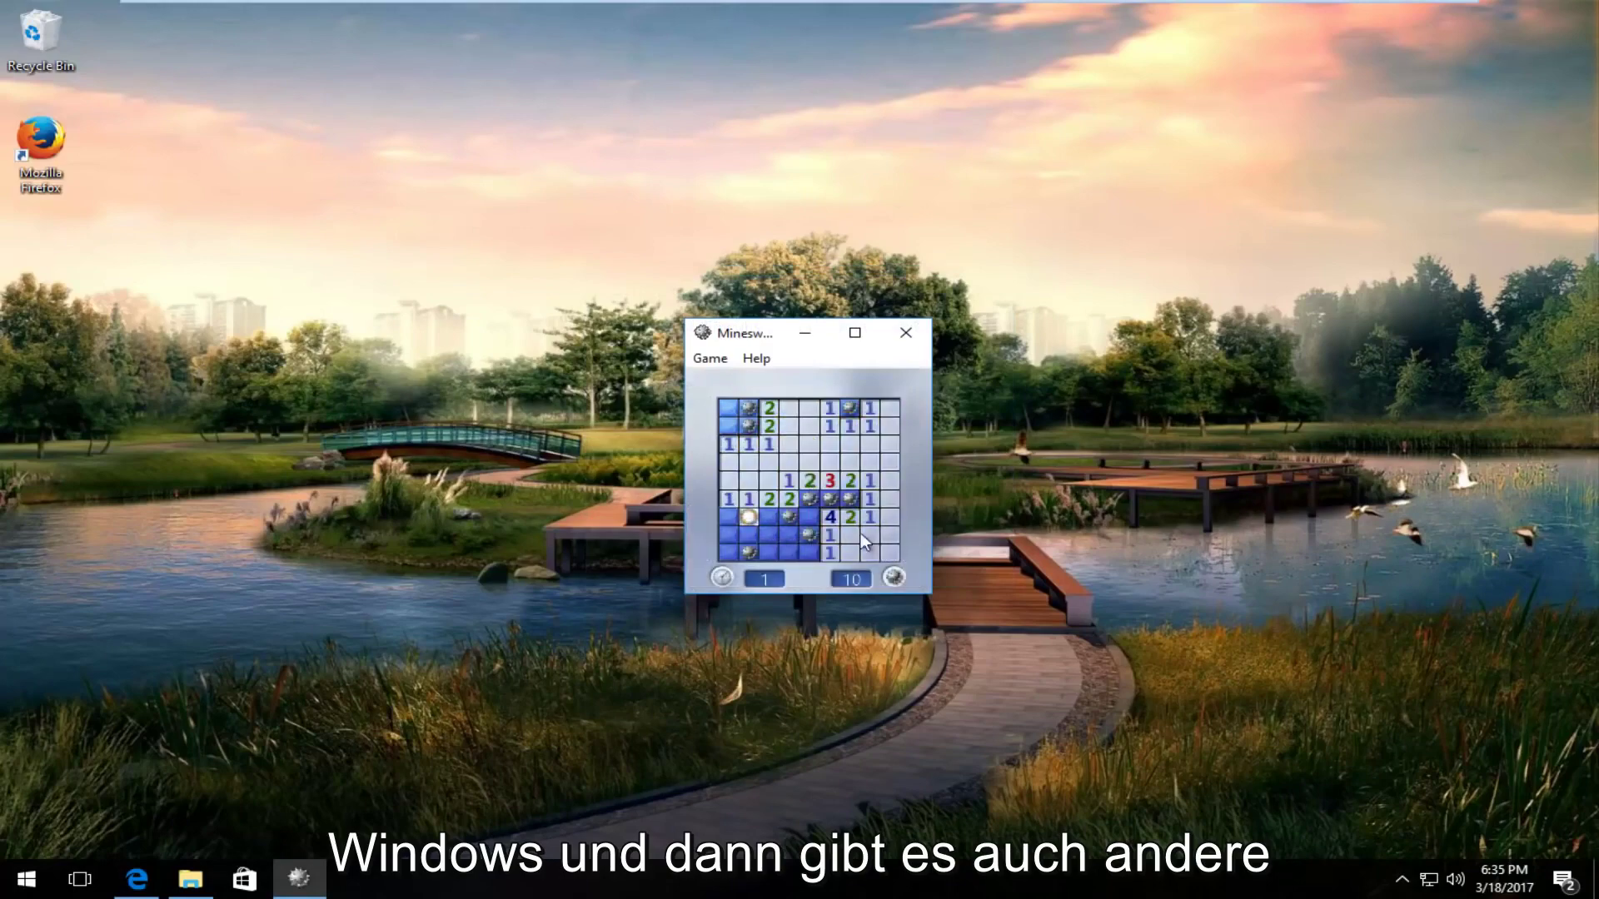
left_click(908, 330)
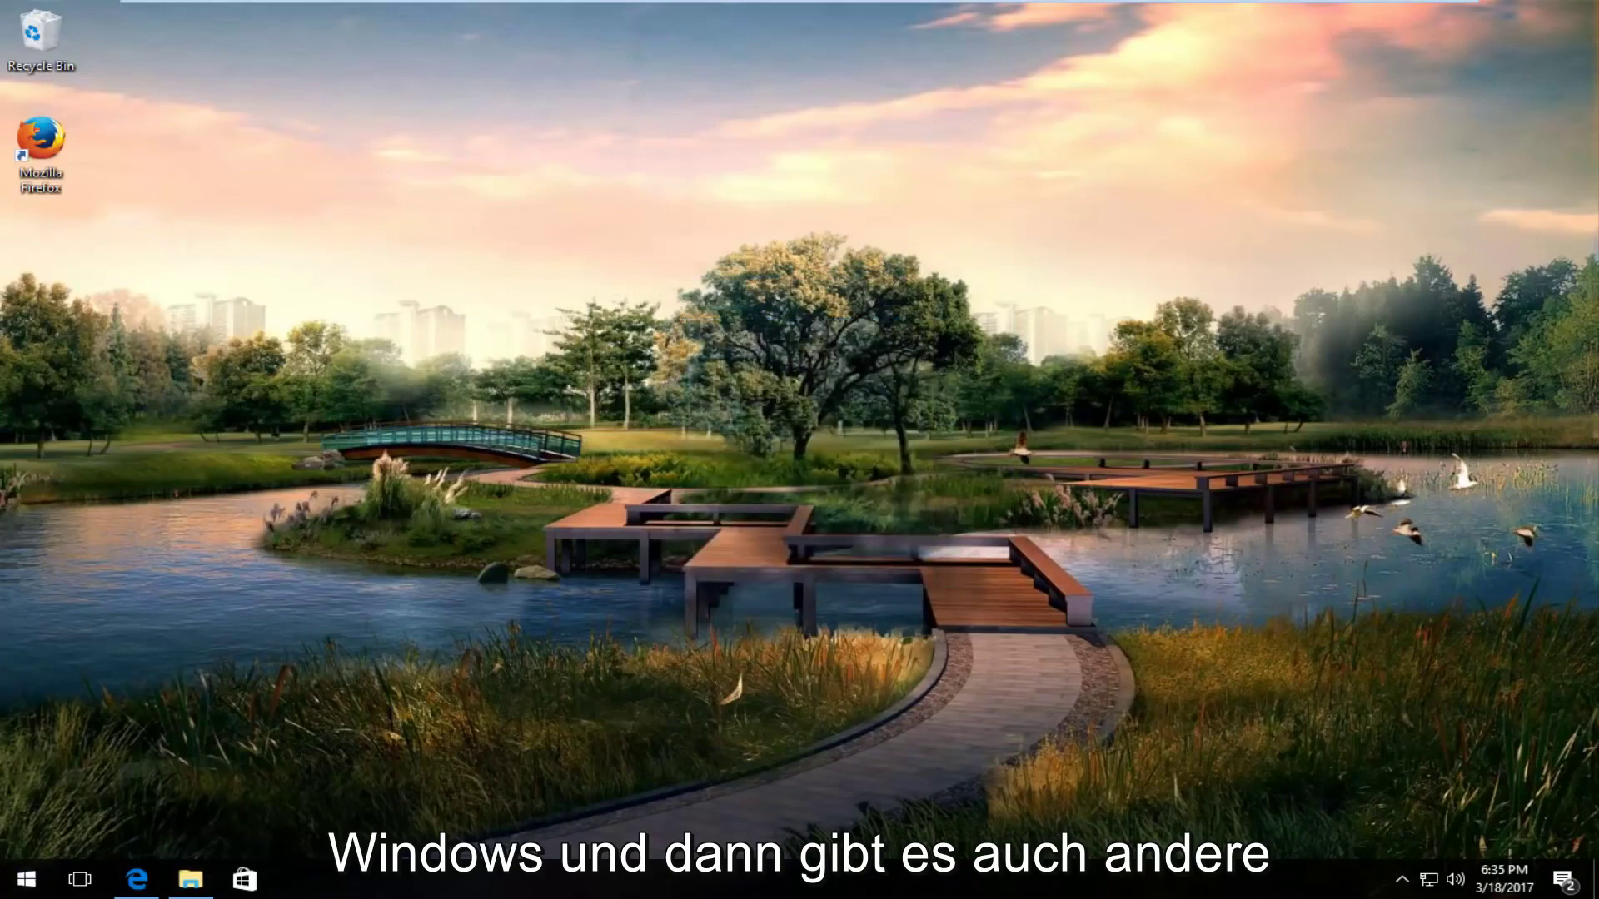
Step: Search Start for 'chess', open Chess Titans skipping Select Difficulty, then close the board
left_click(42, 887)
type("chess")
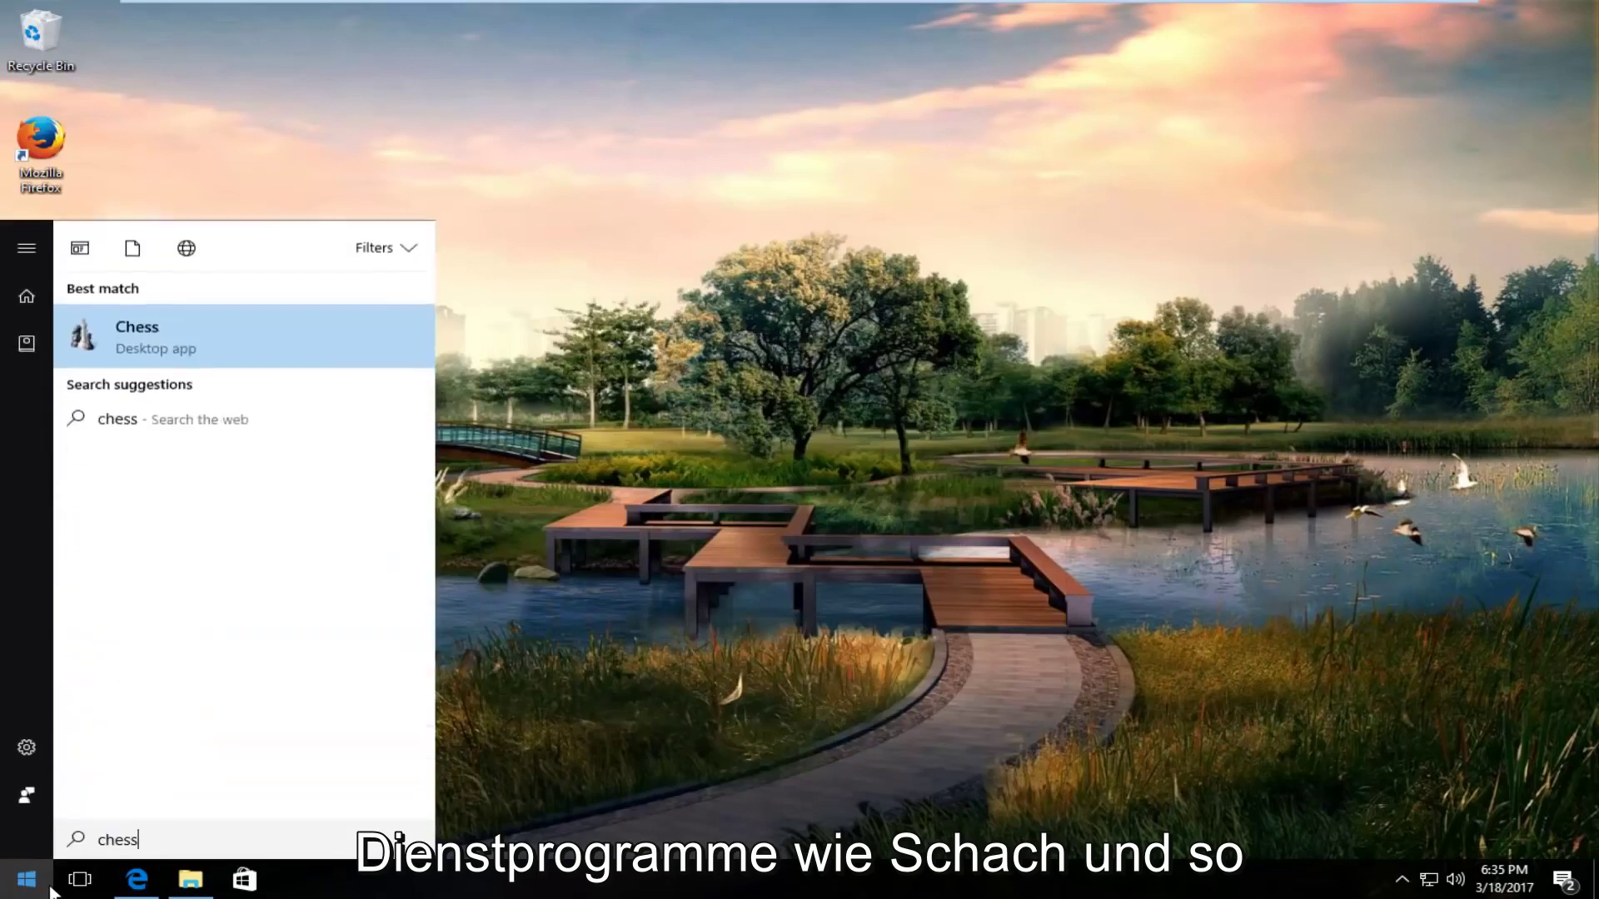
left_click(169, 346)
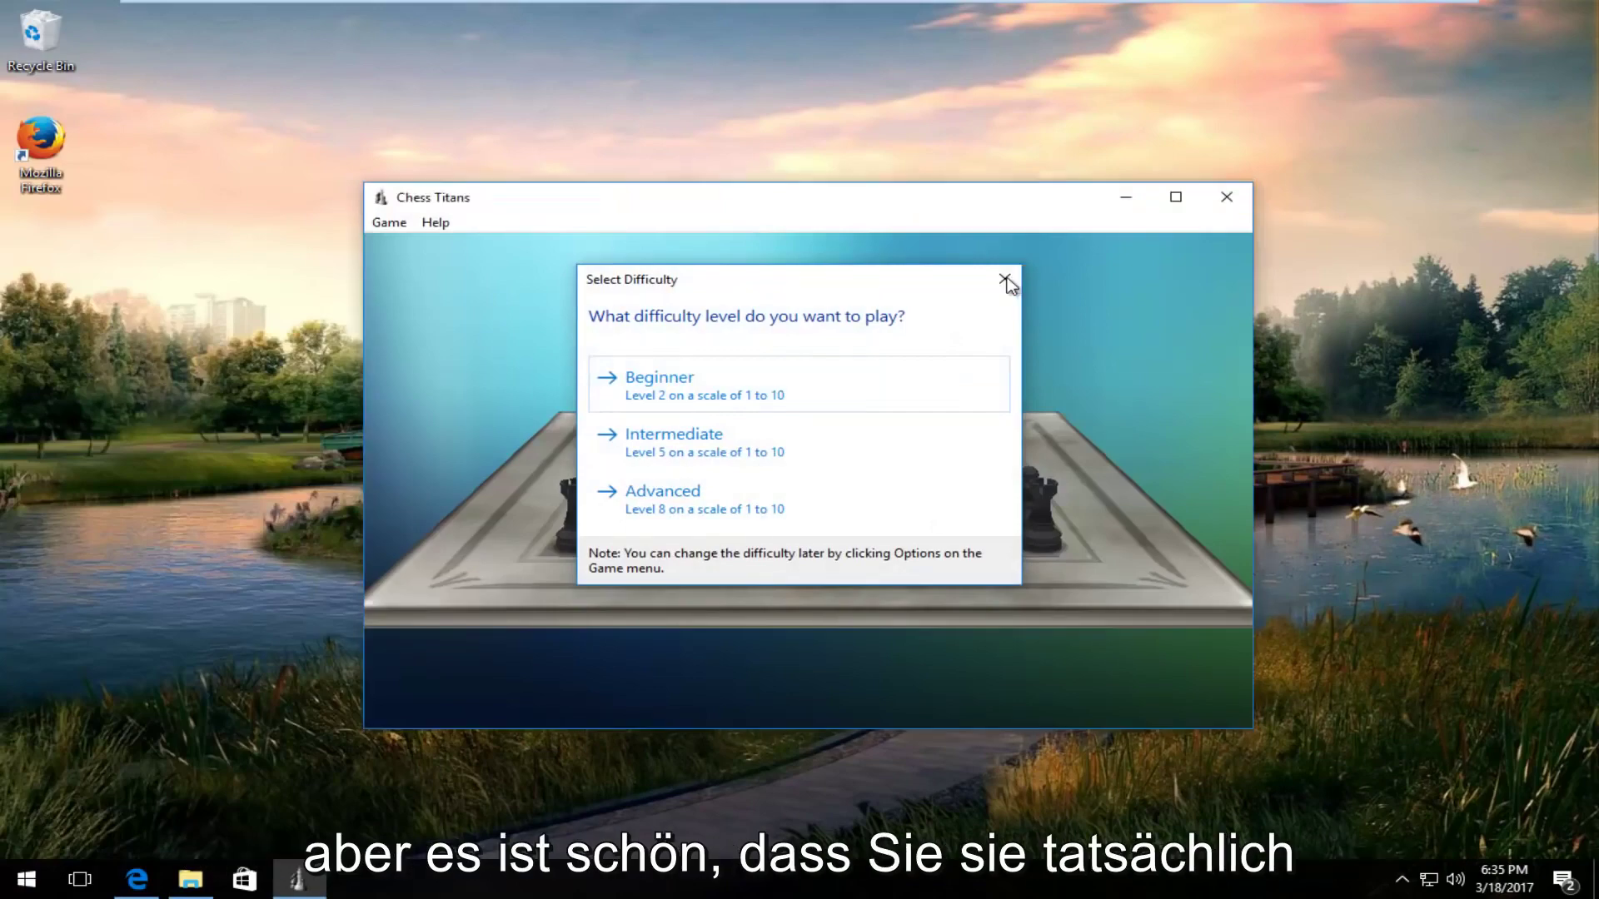
left_click(1005, 279)
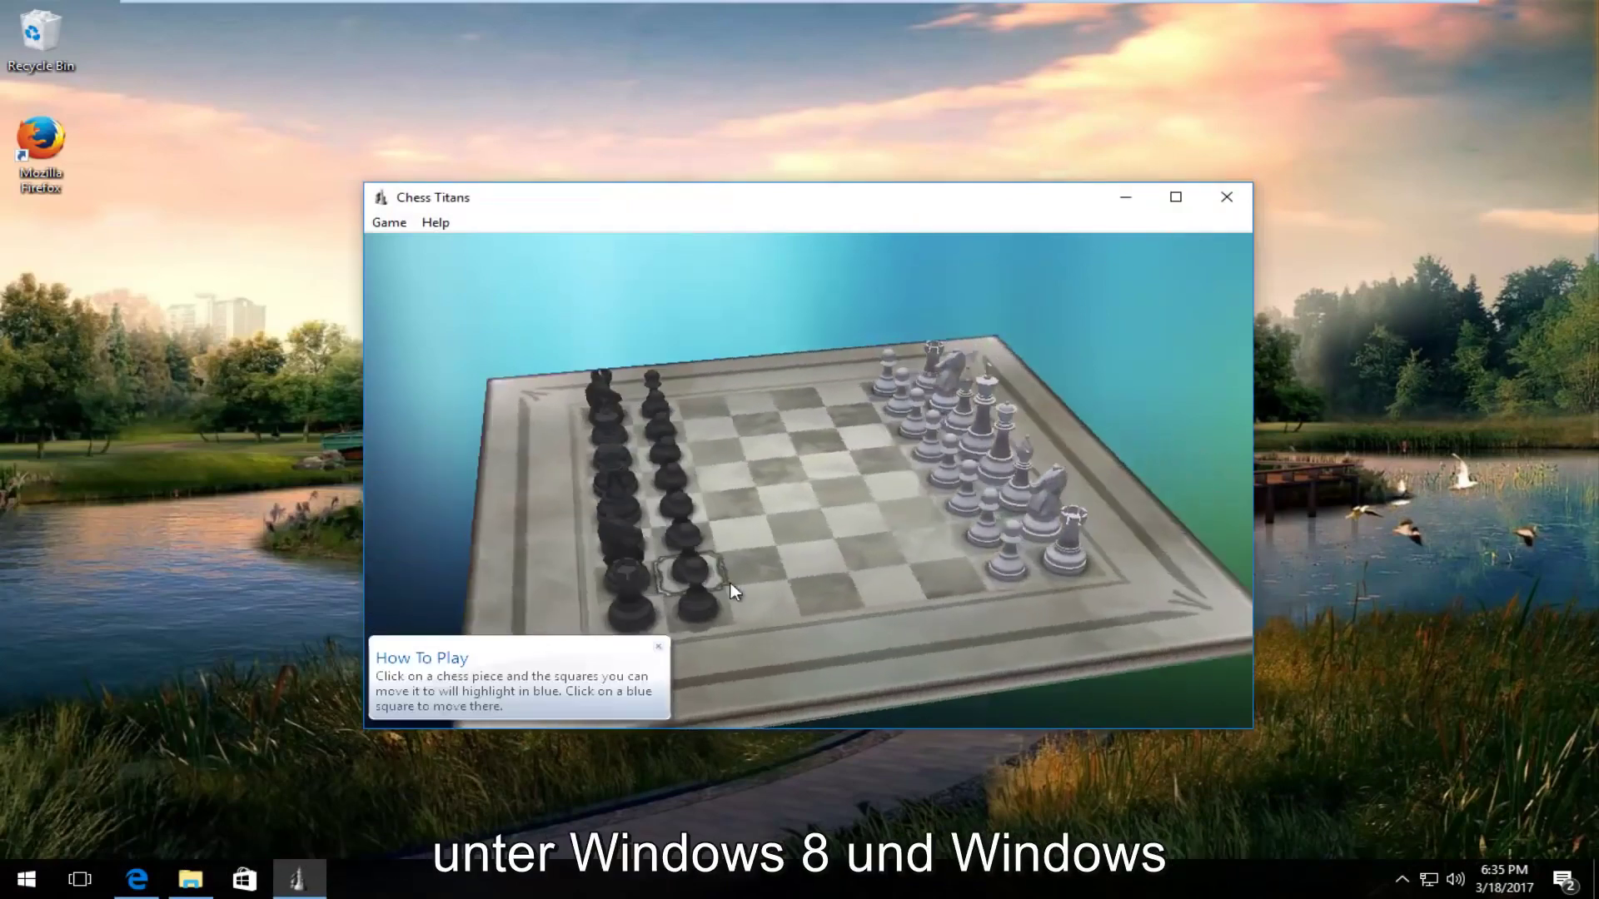
left_click(1227, 198)
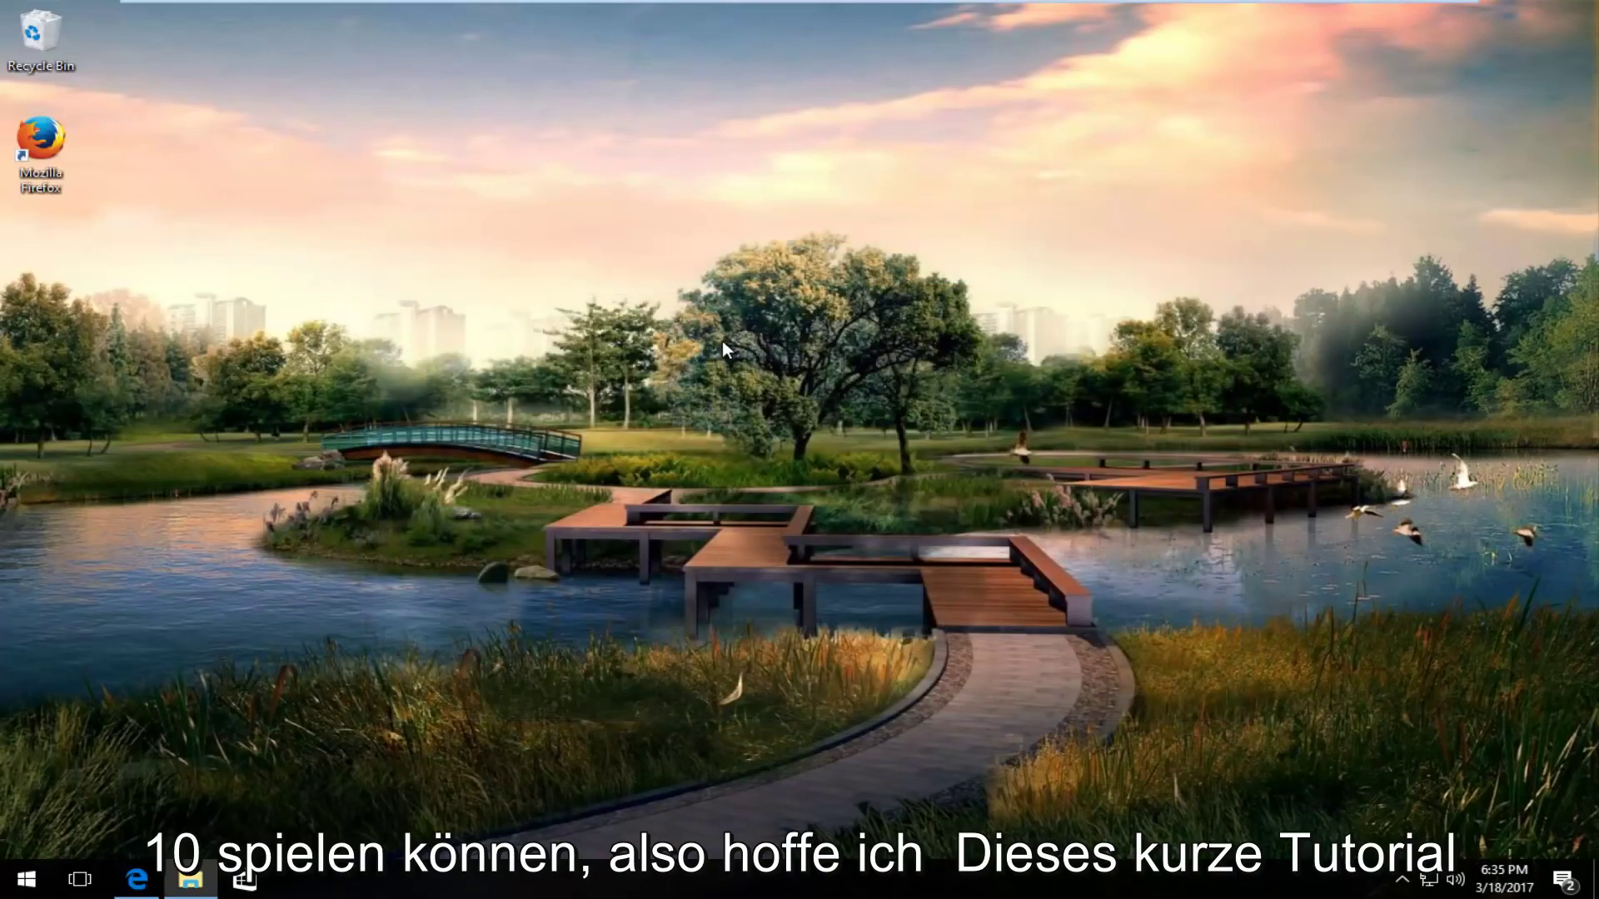